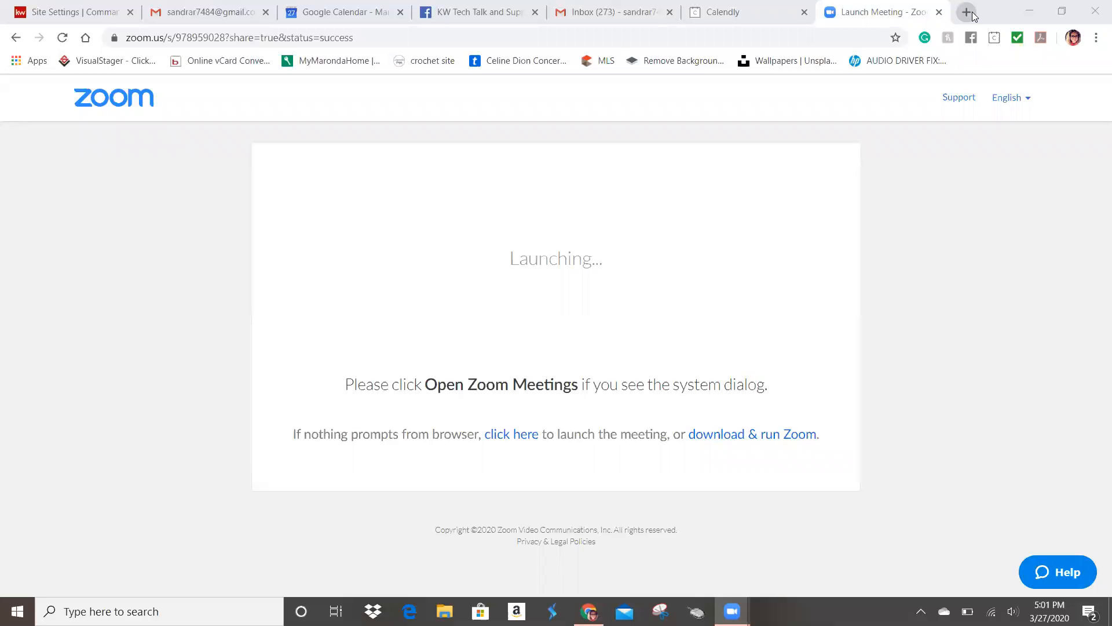
Step: Open myKW in a new tab and launch Greensheet from the Technology tools
left_click(973, 13)
type("m")
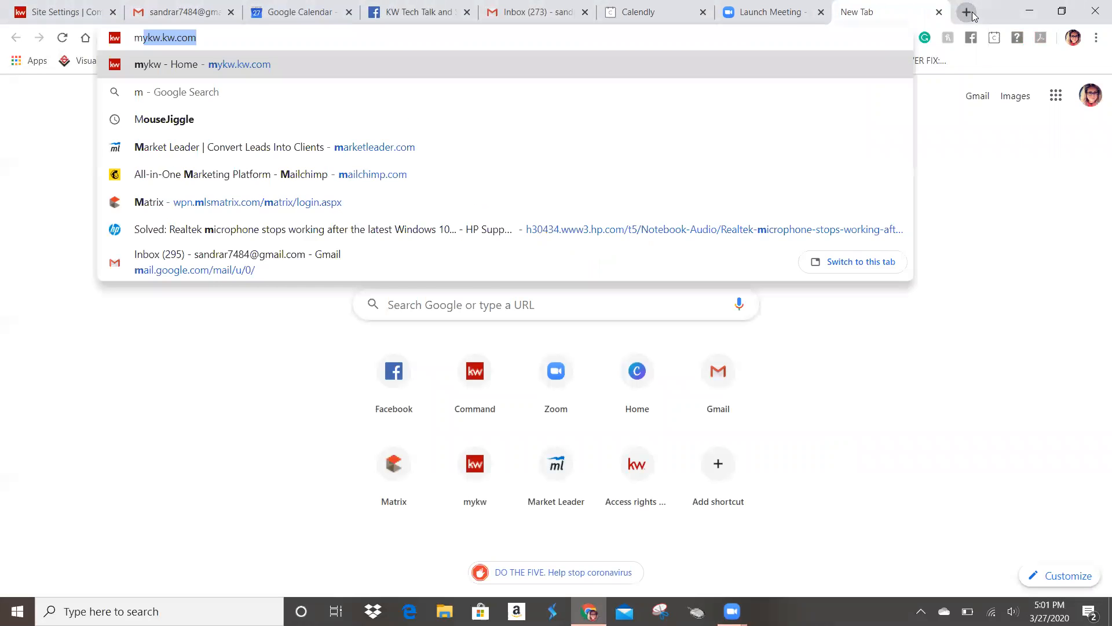
type("ykw.")
key("Return")
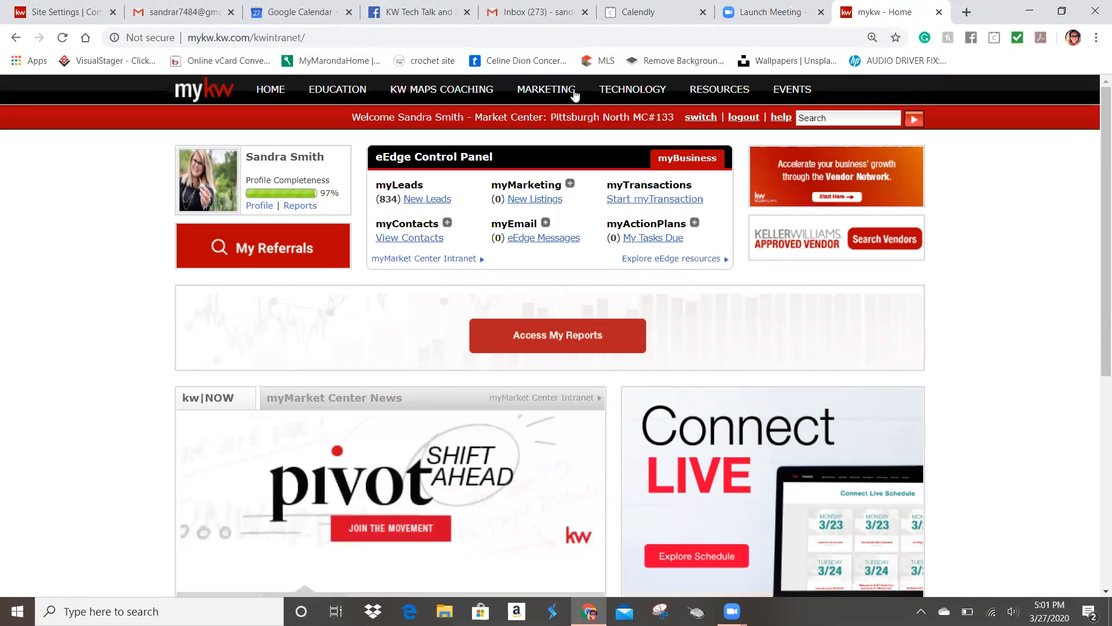
mouse_move(641, 93)
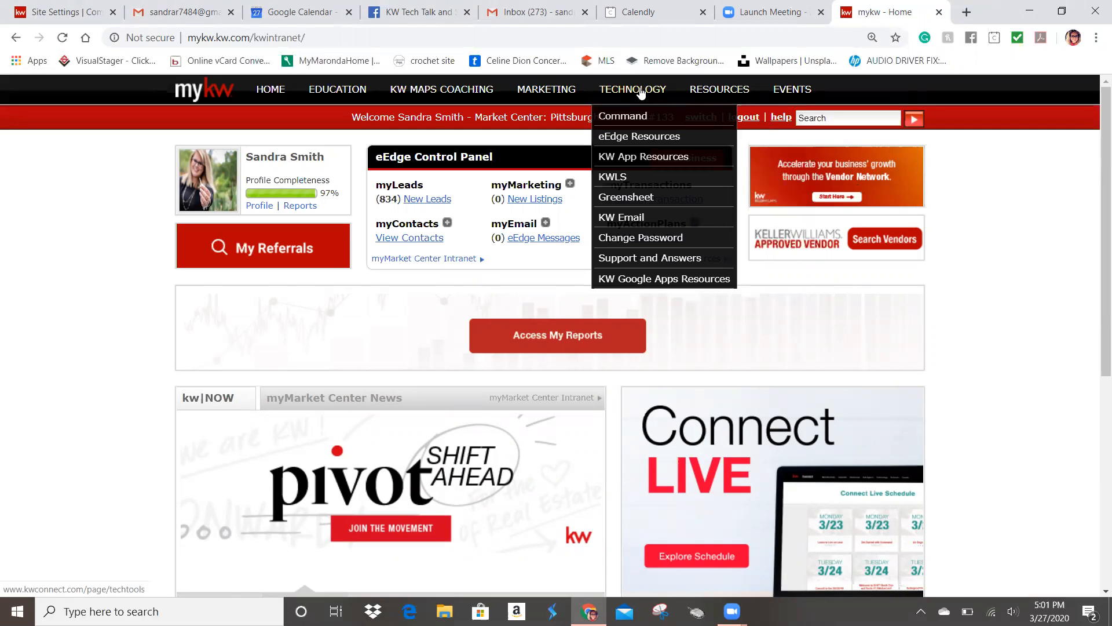
left_click(633, 199)
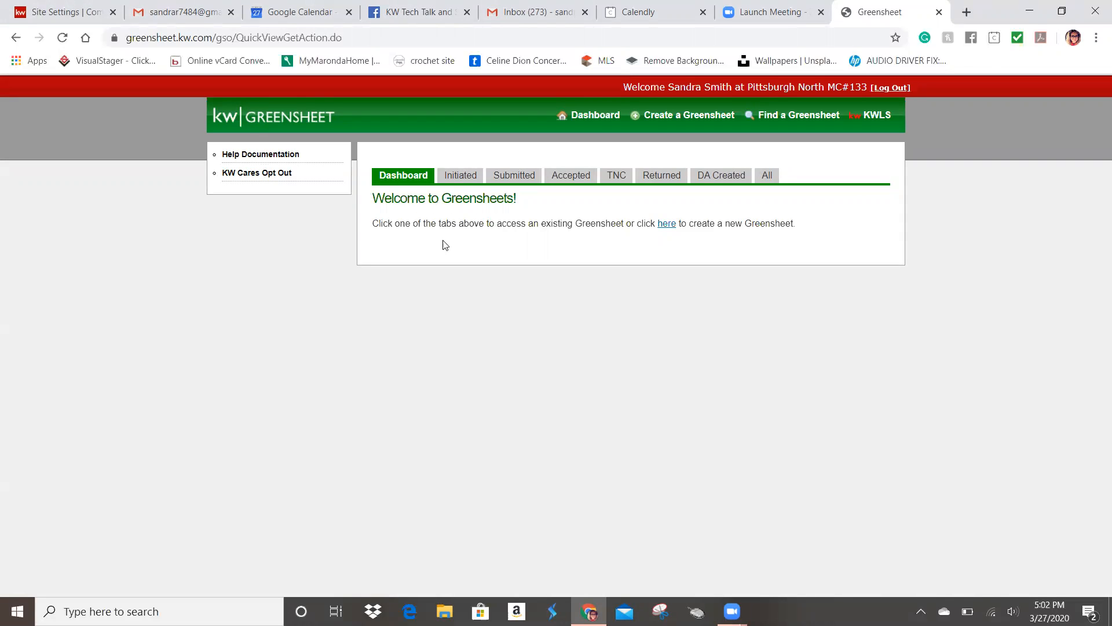
Step: Start a new Greensheet, answering 'Yes, I am.' for listing agent and 'No, it has not.' for KWLS
left_click(667, 224)
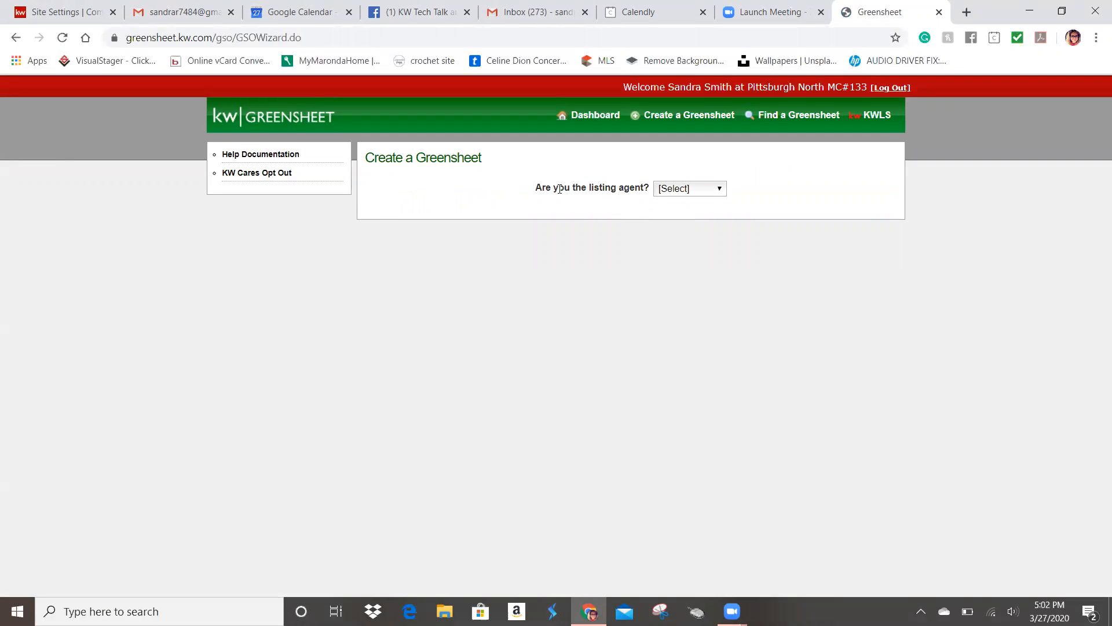
left_click(703, 187)
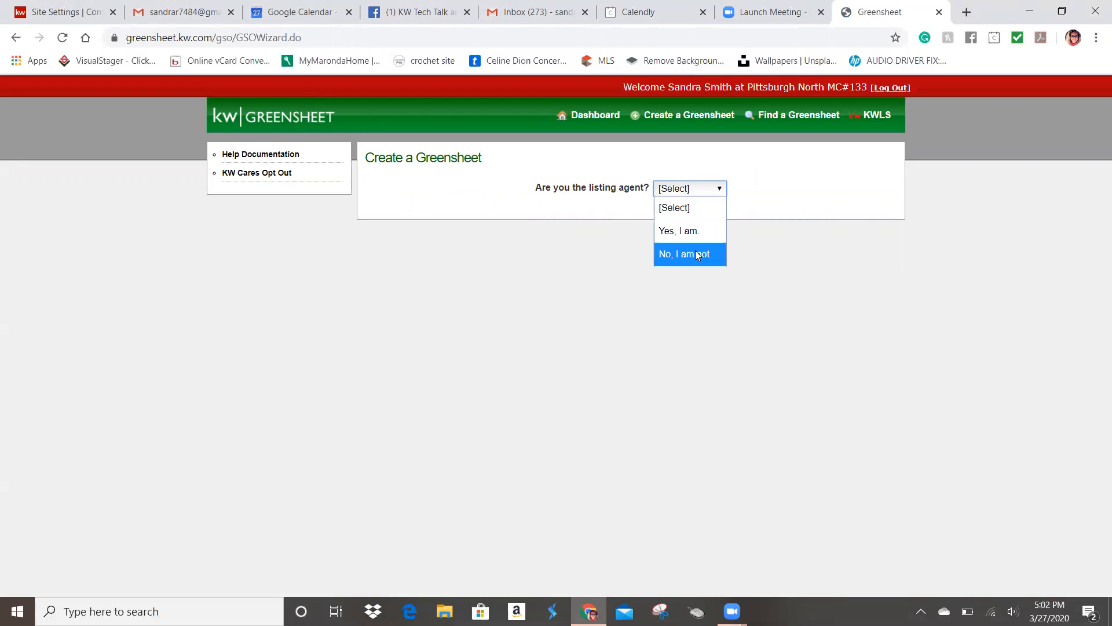
left_click(693, 233)
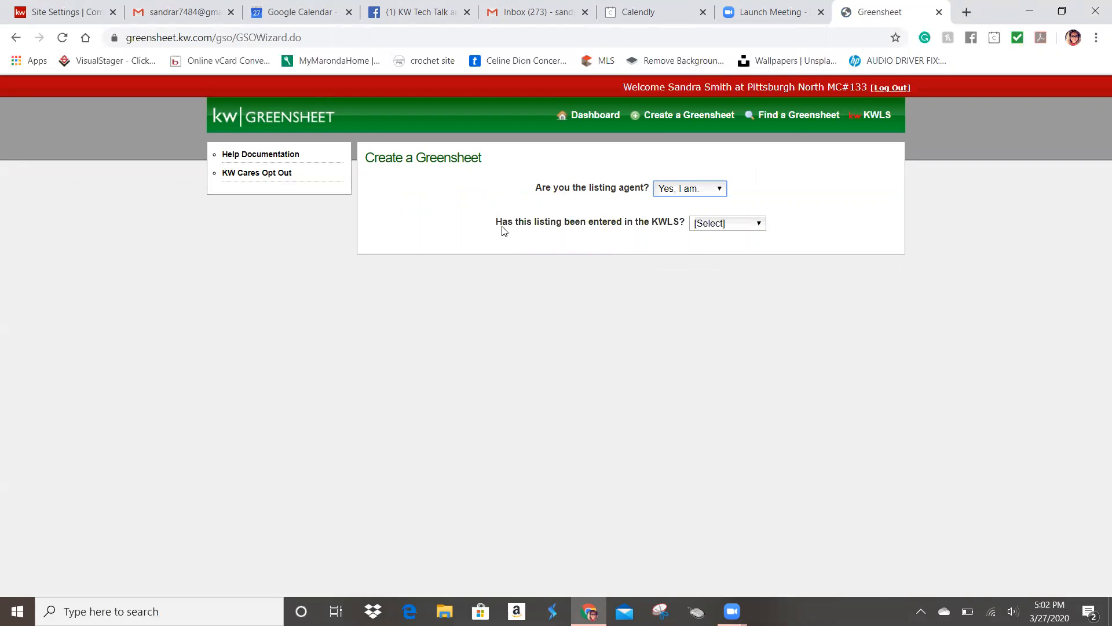
left_click(720, 231)
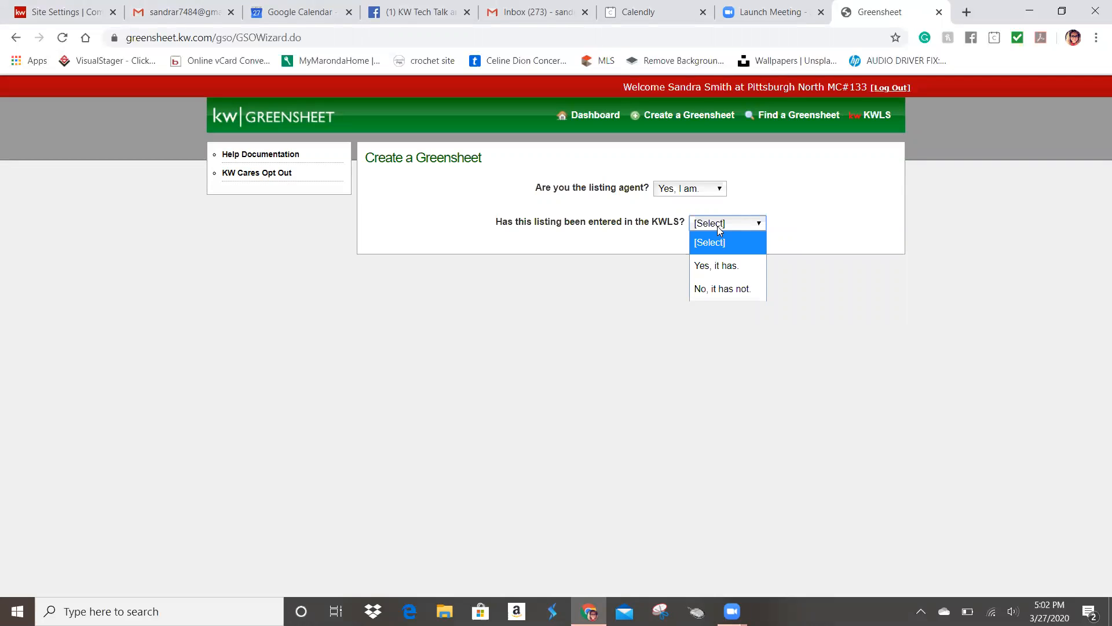
left_click(720, 289)
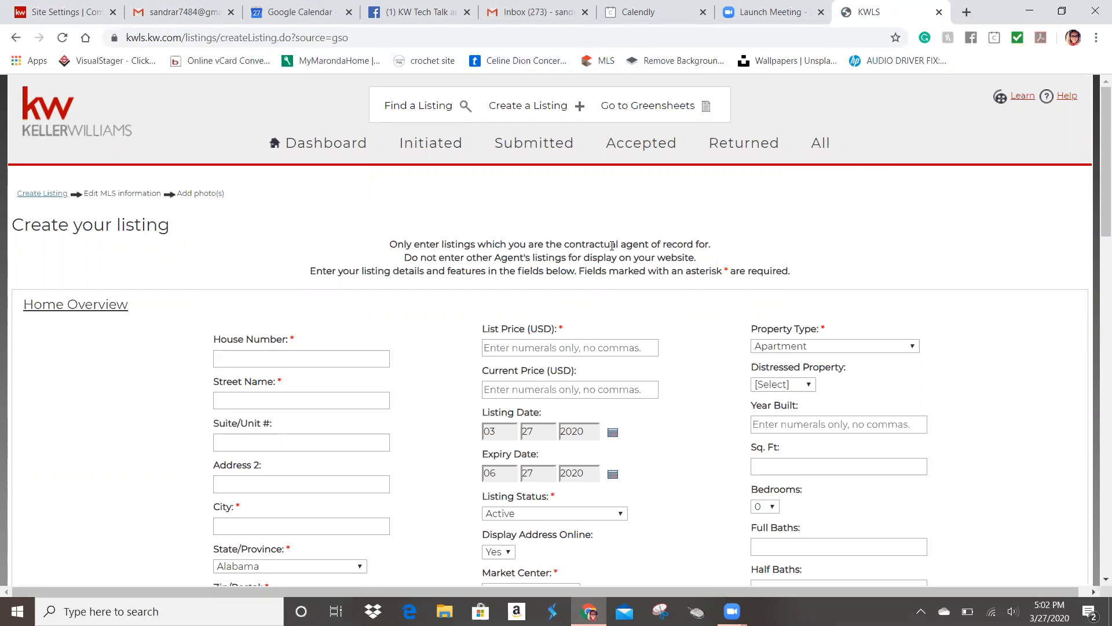
Step: Scroll through the KWLS Create your listing form, then go back to the Greensheet wizard
scroll(613, 245, "down", 2)
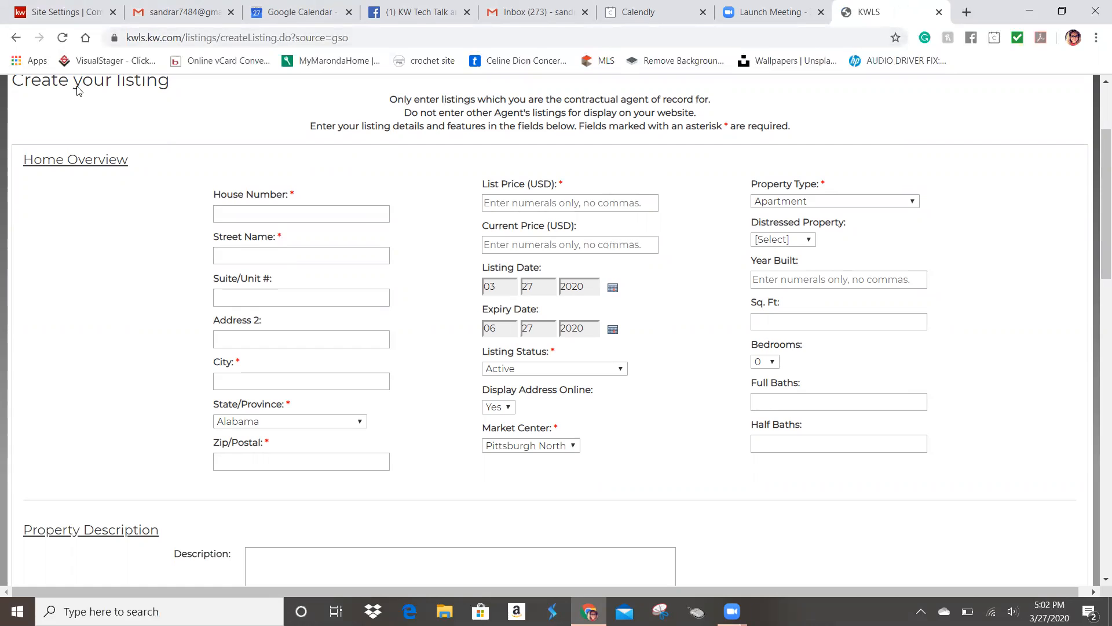
scroll(481, 380, "down", 10)
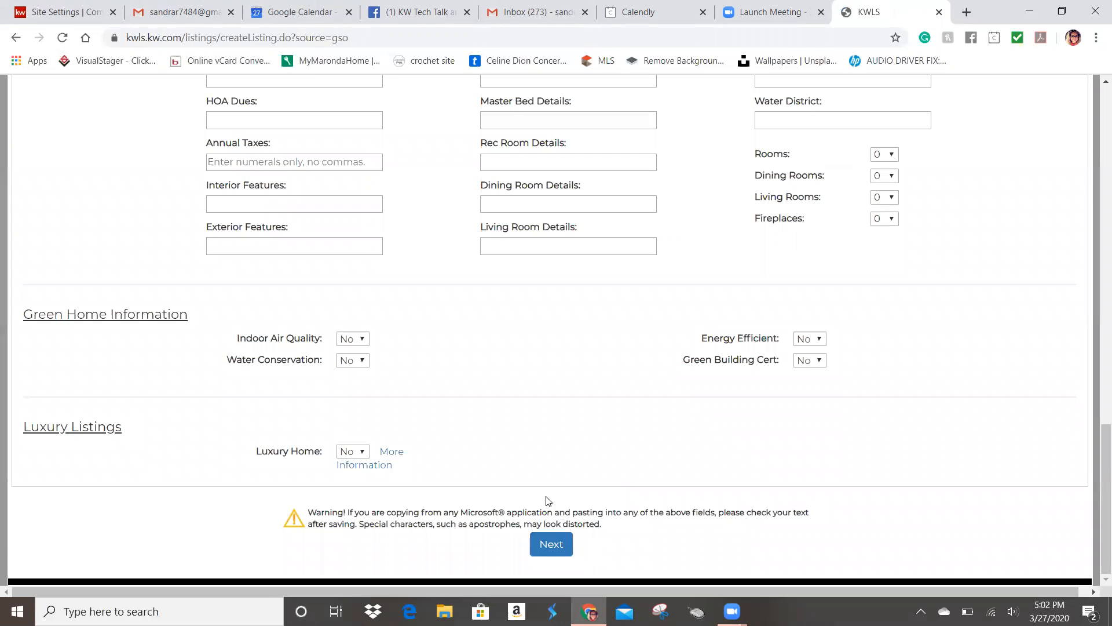
scroll(666, 501, "up", 12)
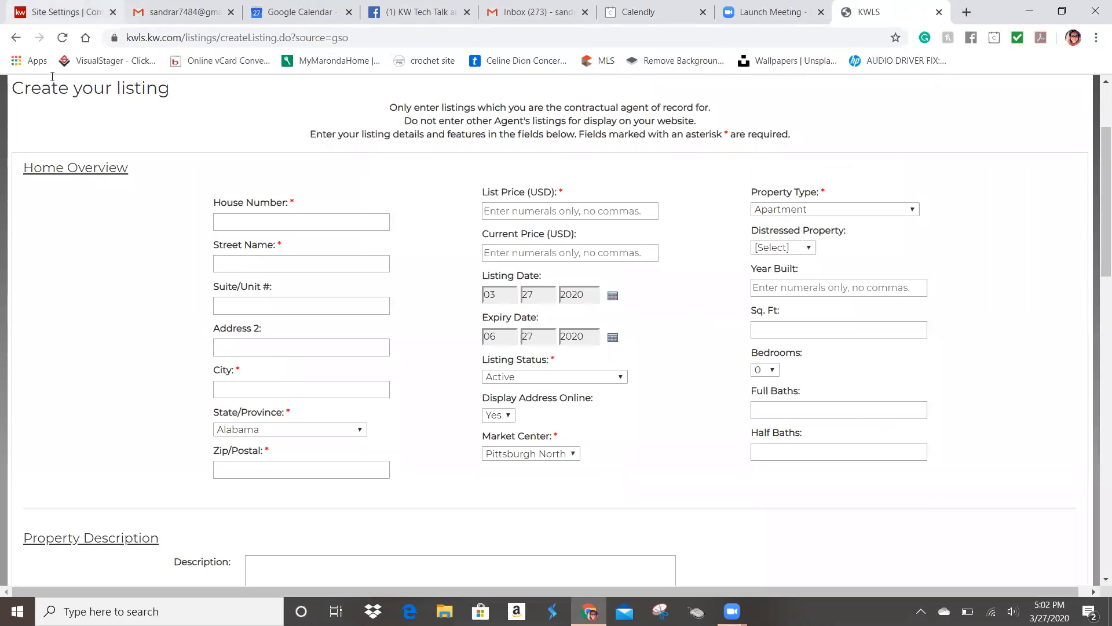
left_click(17, 38)
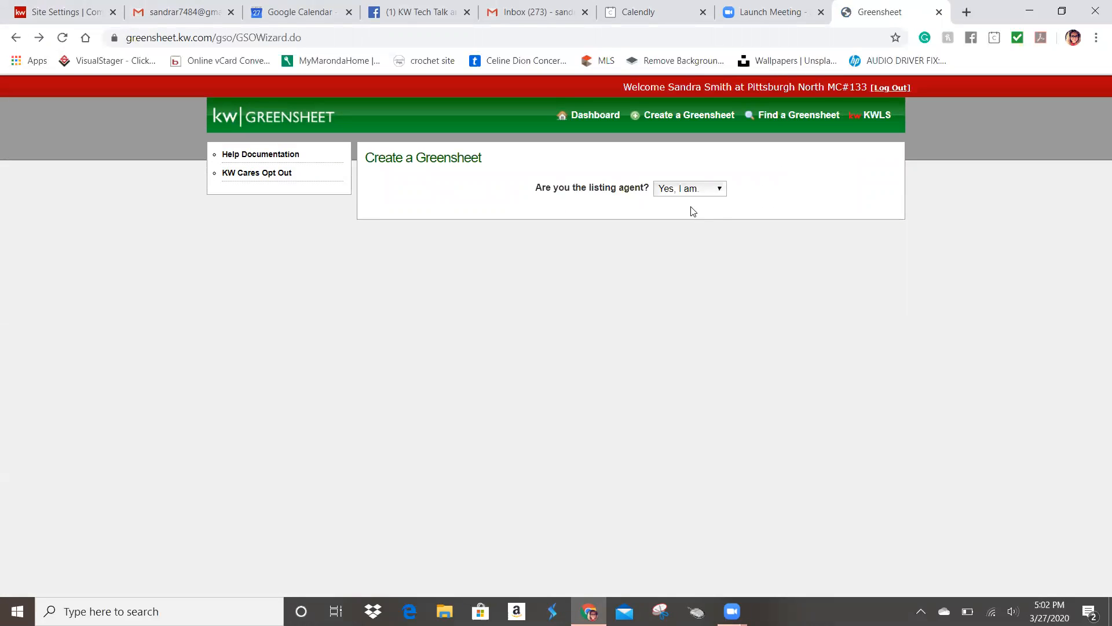
Step: Answer 'No, I am not.' for listing agent and 'No, it is not.' for KW listing
left_click(693, 192)
left_click(710, 259)
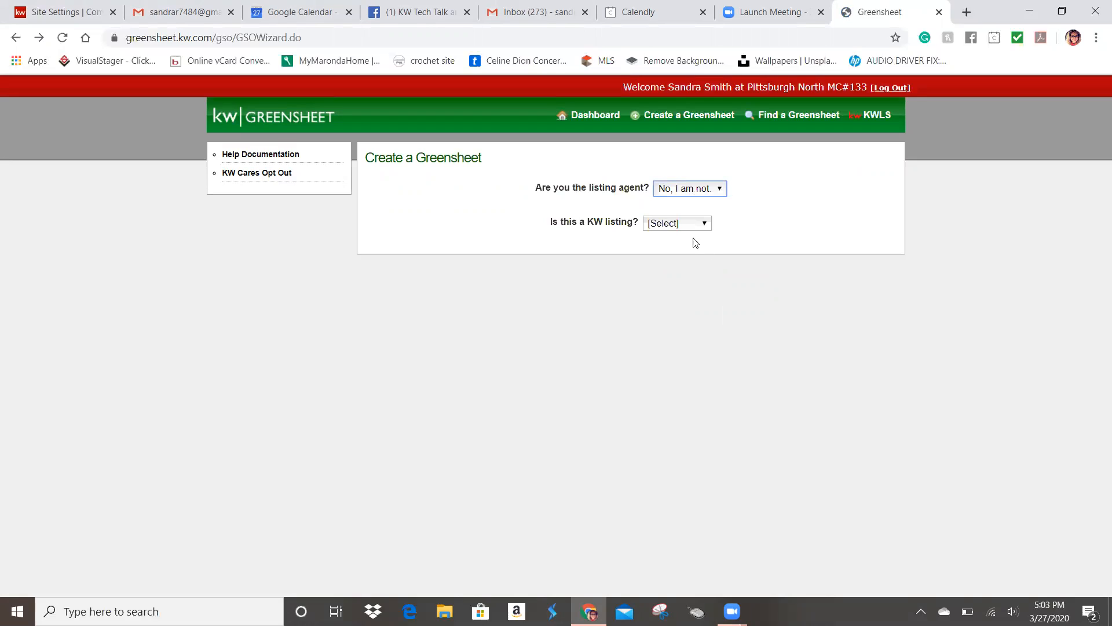
left_click(694, 225)
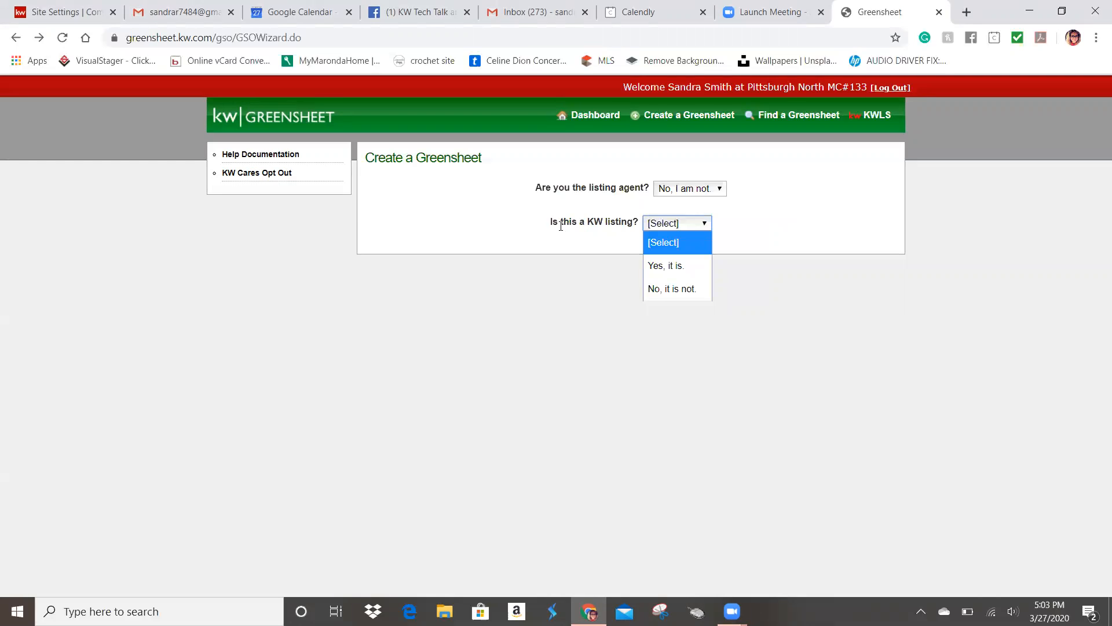
left_click(671, 289)
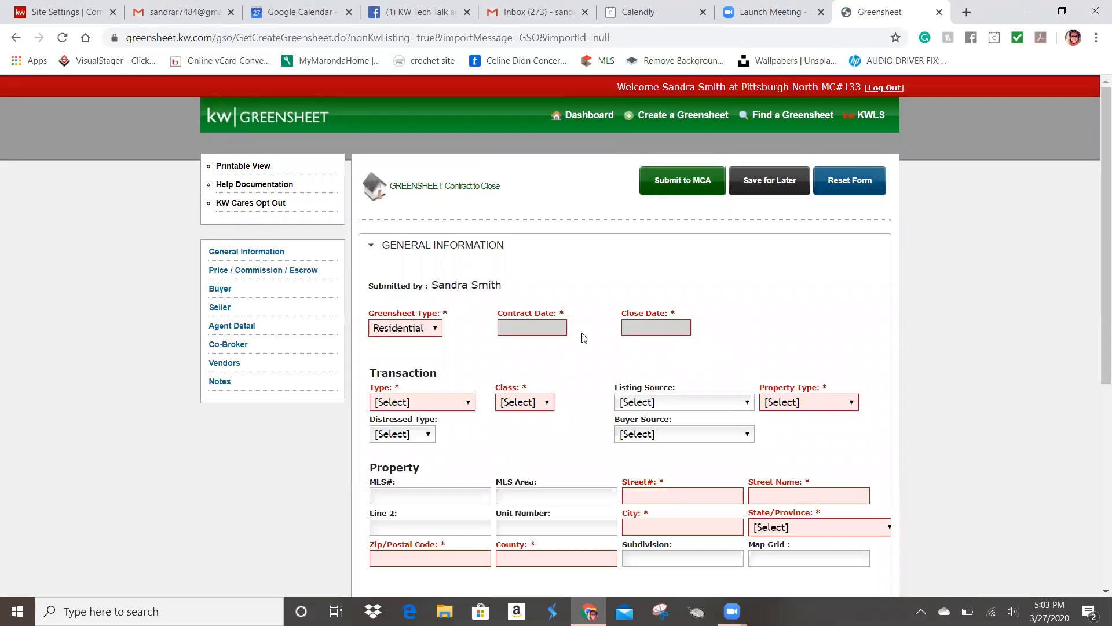
Step: Keep Residential as Greensheet Type, with contract date 03/27/2020 and close date 03/28/2020
scroll(722, 414, "down", 1)
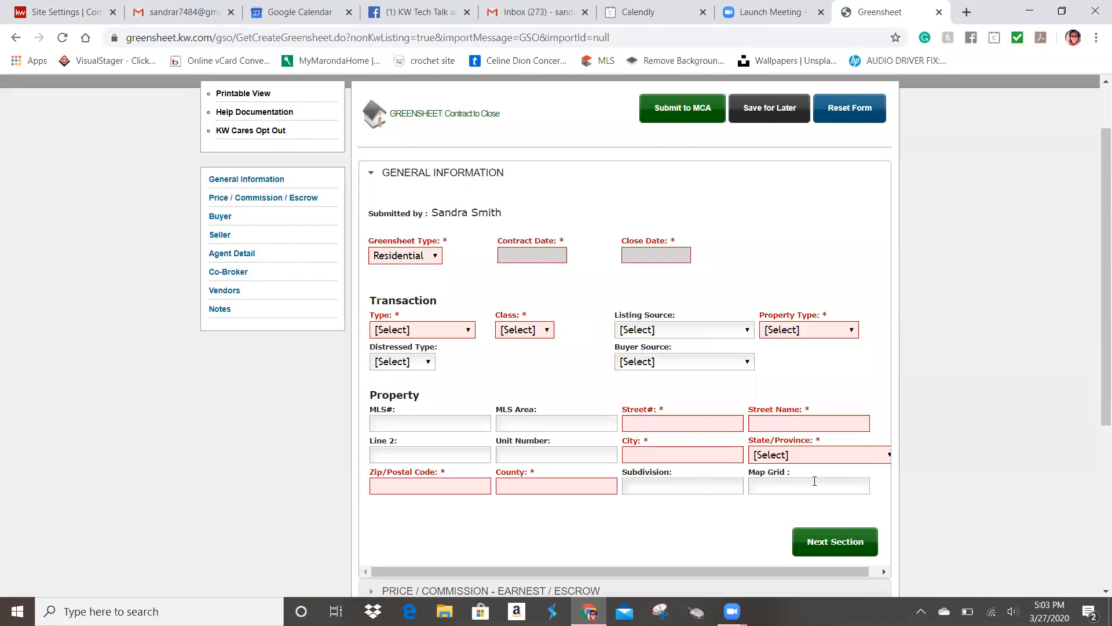
left_click(431, 258)
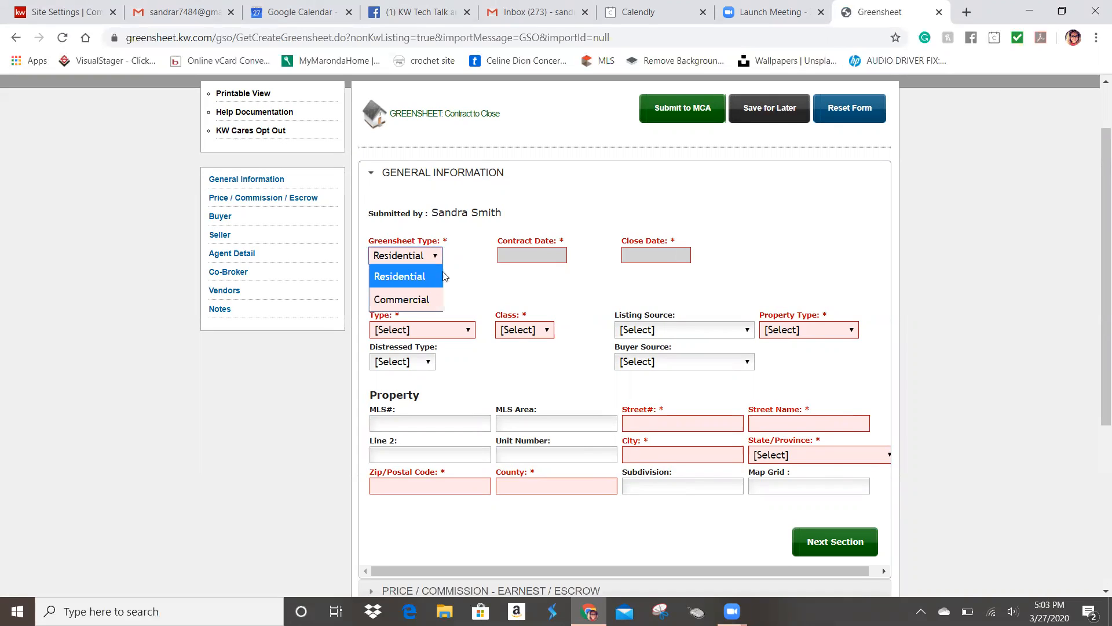
left_click(498, 268)
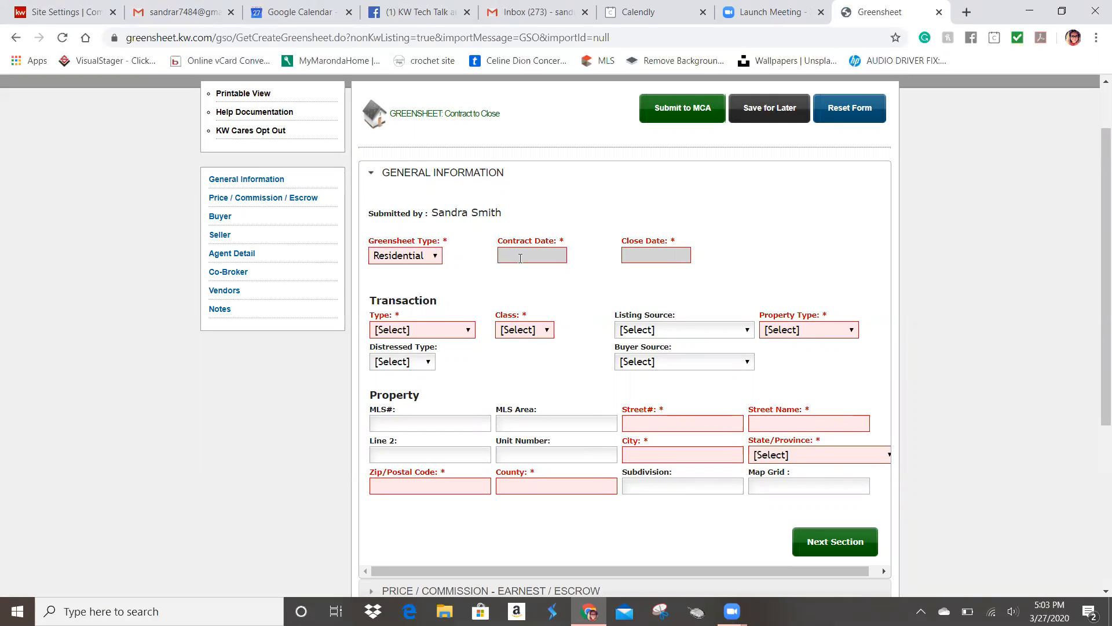
left_click(519, 257)
left_click(637, 374)
left_click(643, 254)
left_click(779, 377)
Step: Set transaction Type to Buyer Sale, Class to Property and Property Type to (R) Resale
left_click(445, 334)
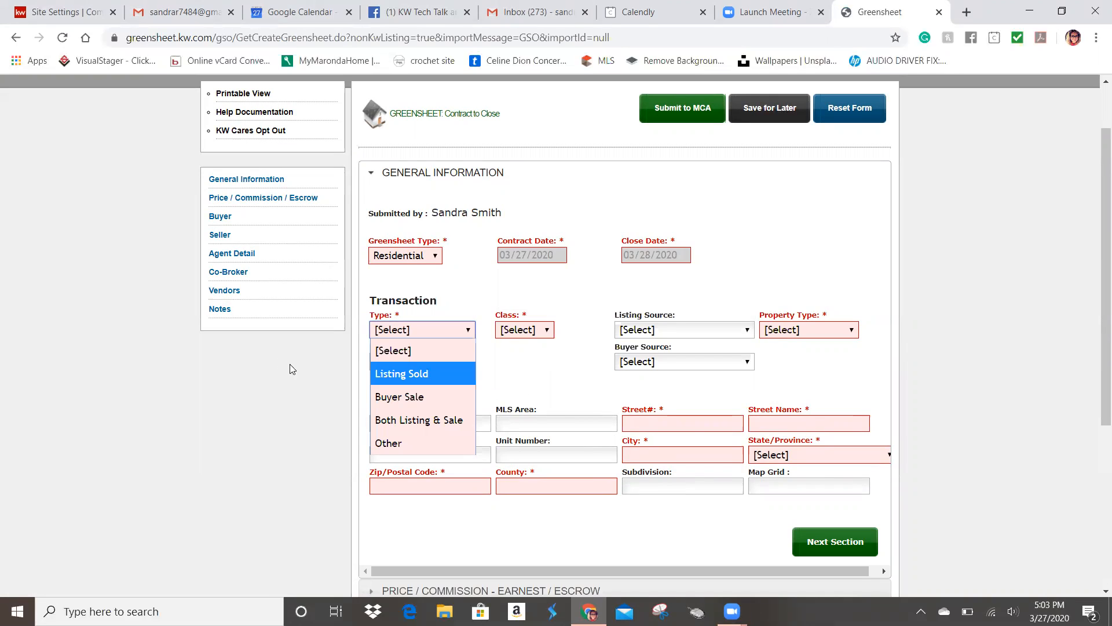
left_click(375, 396)
left_click(536, 330)
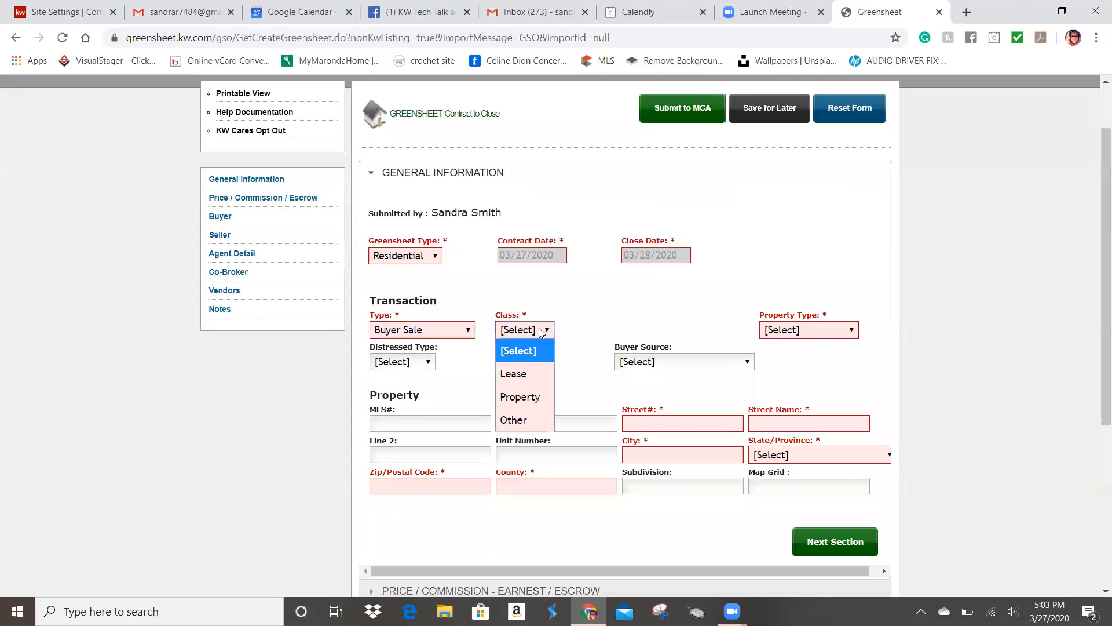
left_click(534, 398)
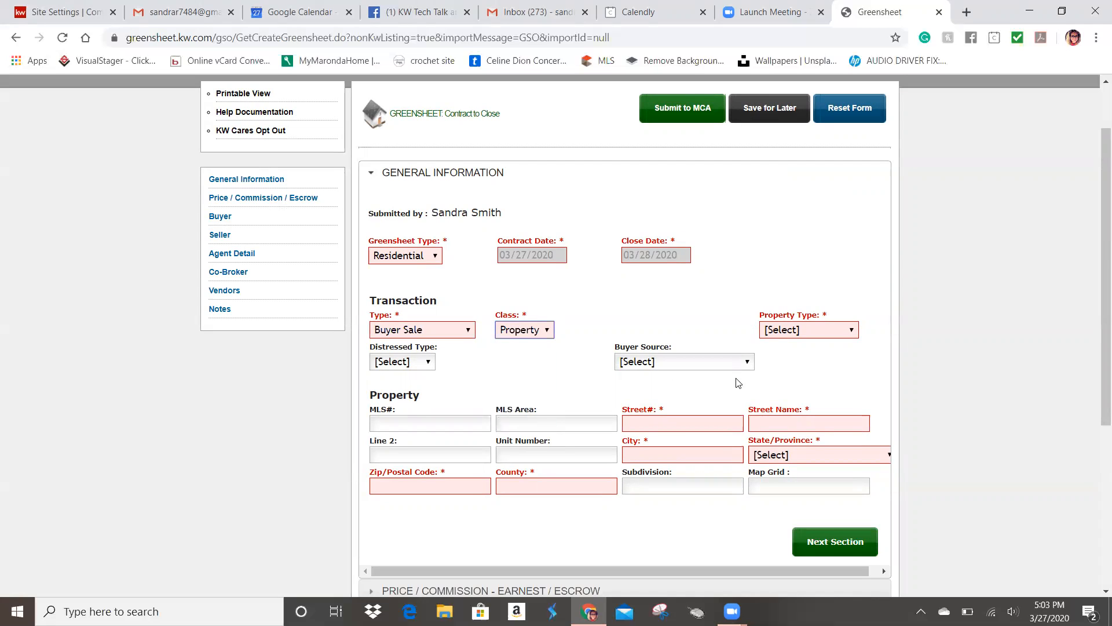
left_click(832, 333)
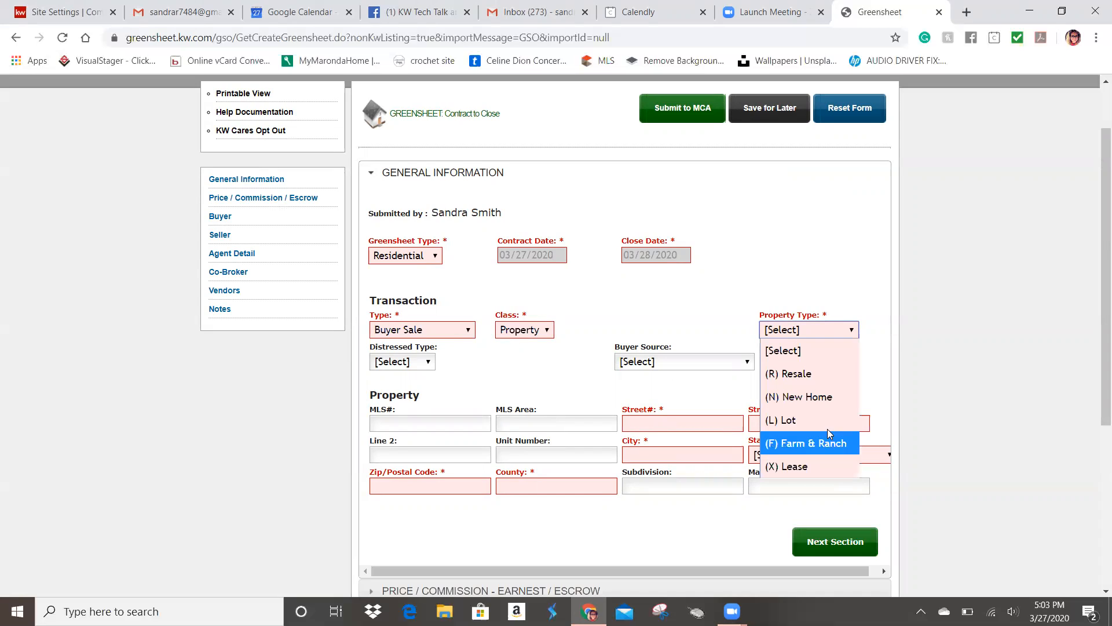
left_click(818, 378)
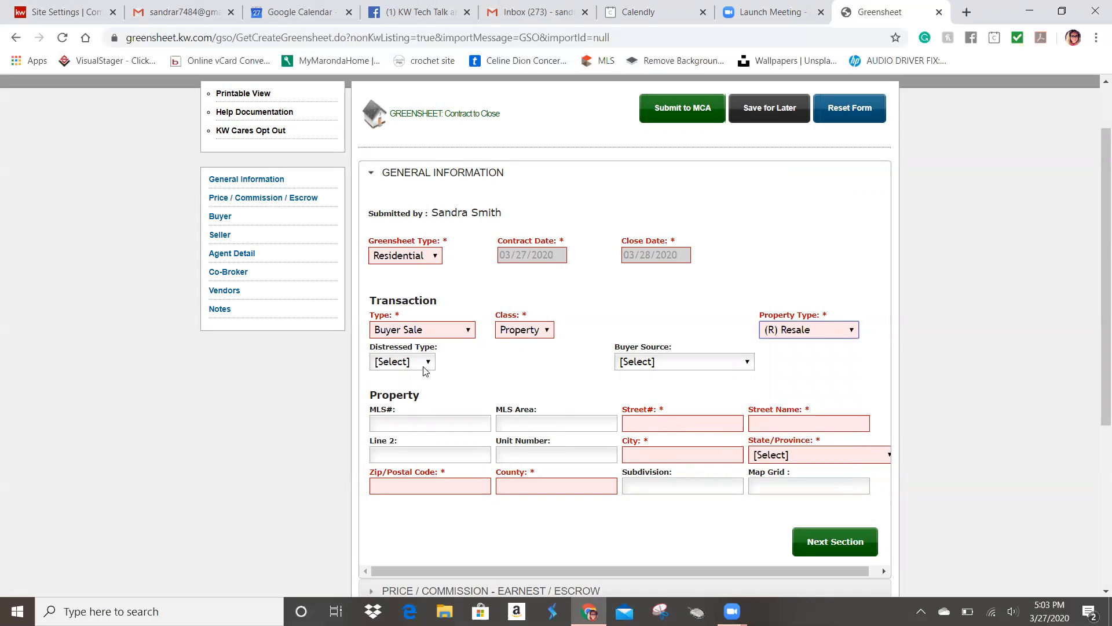
Step: Leave Distressed Type and Buyer Source unset
mouse_move(424, 366)
left_click(427, 364)
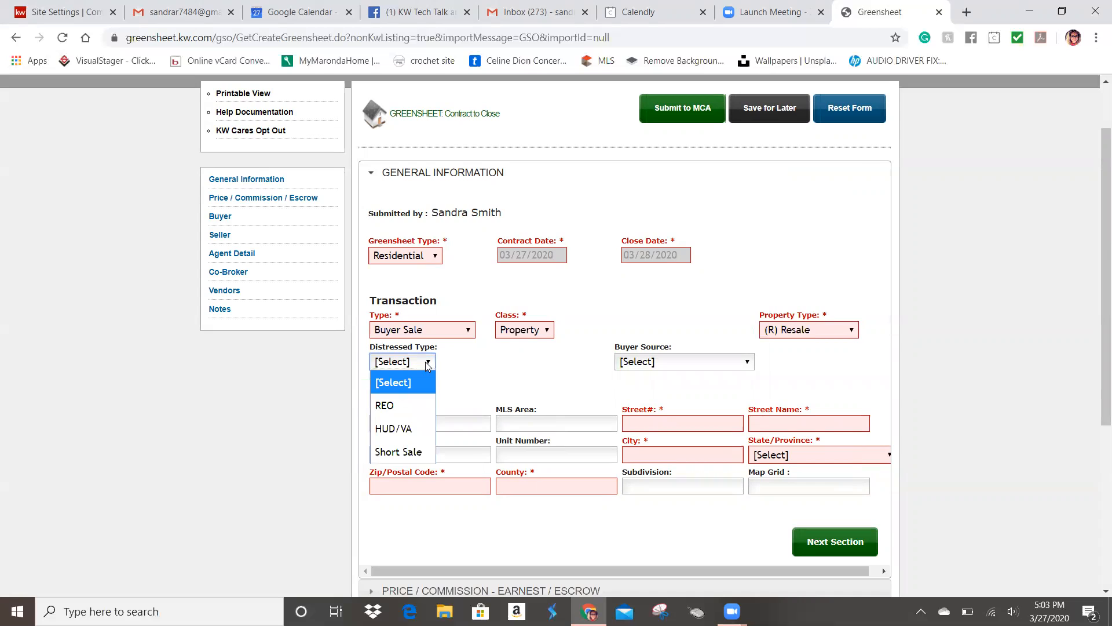
left_click(518, 392)
left_click(716, 369)
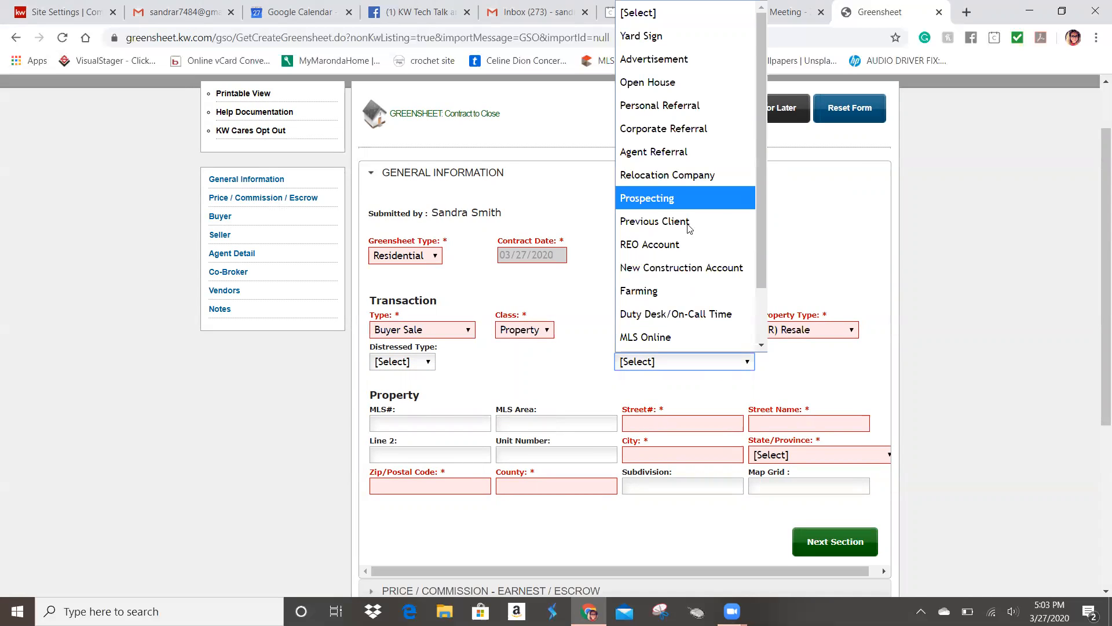
scroll(666, 342, "down", 1)
left_click(554, 366)
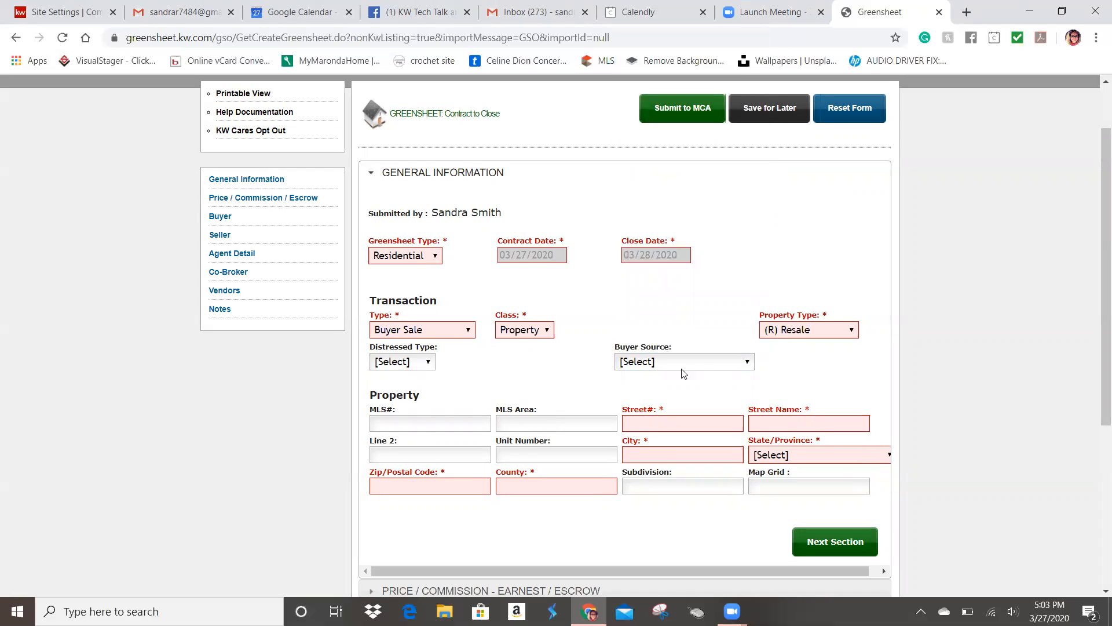
Step: Enter the property street number 123 and street name Main
left_click(663, 425)
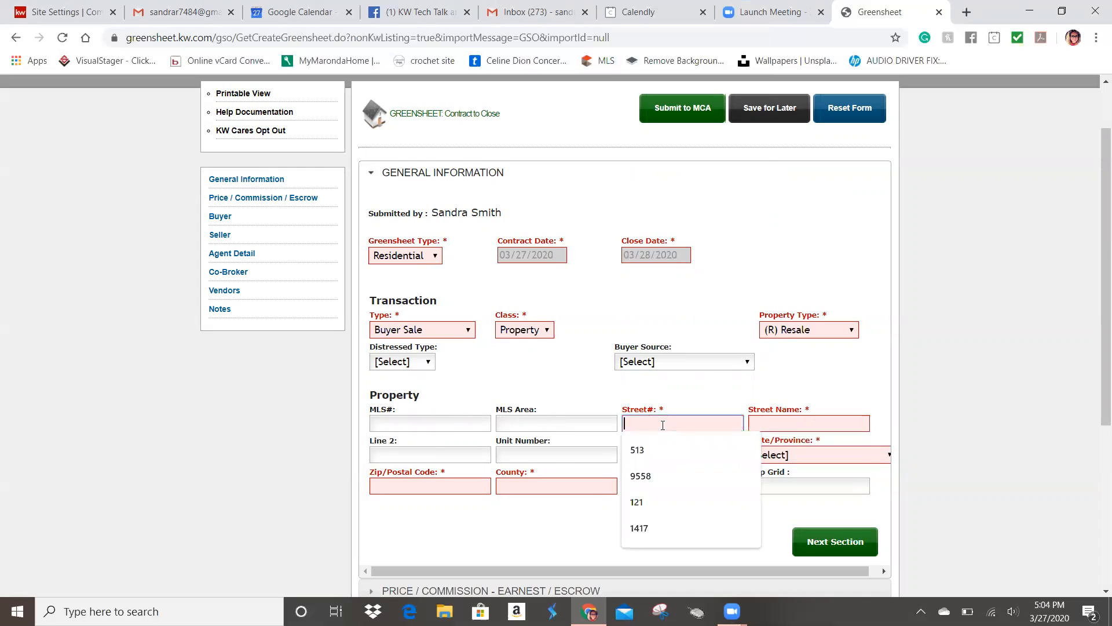
type("123")
key("Tab")
type("Main")
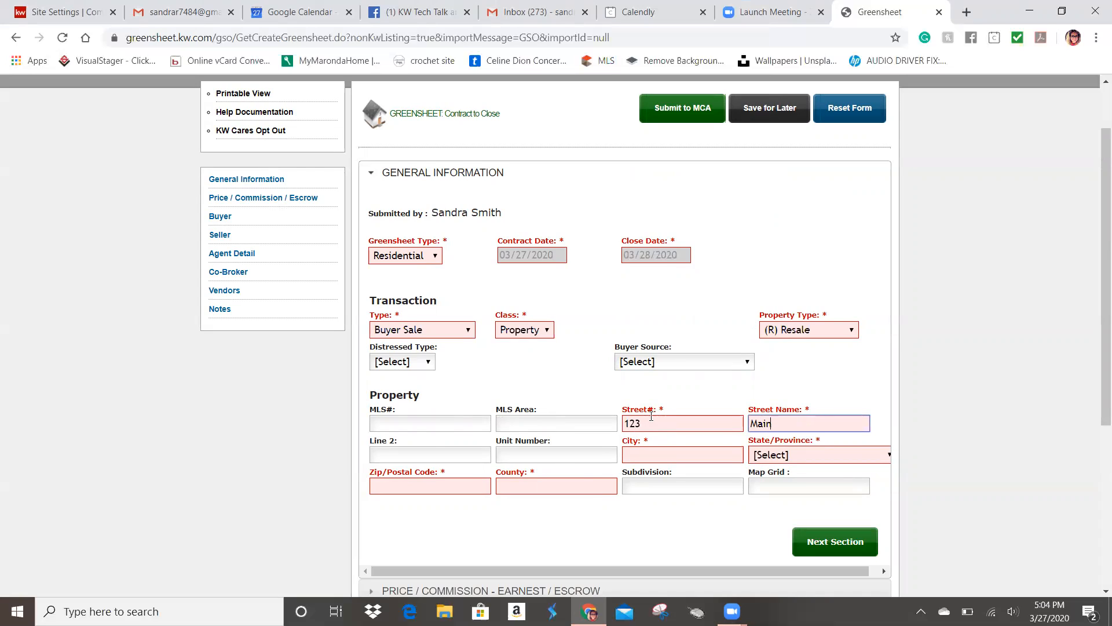
Step: Enter city Wexford, state Pennsylvania, zip 15090 and county Allegheny
left_click(635, 456)
type("Wexof")
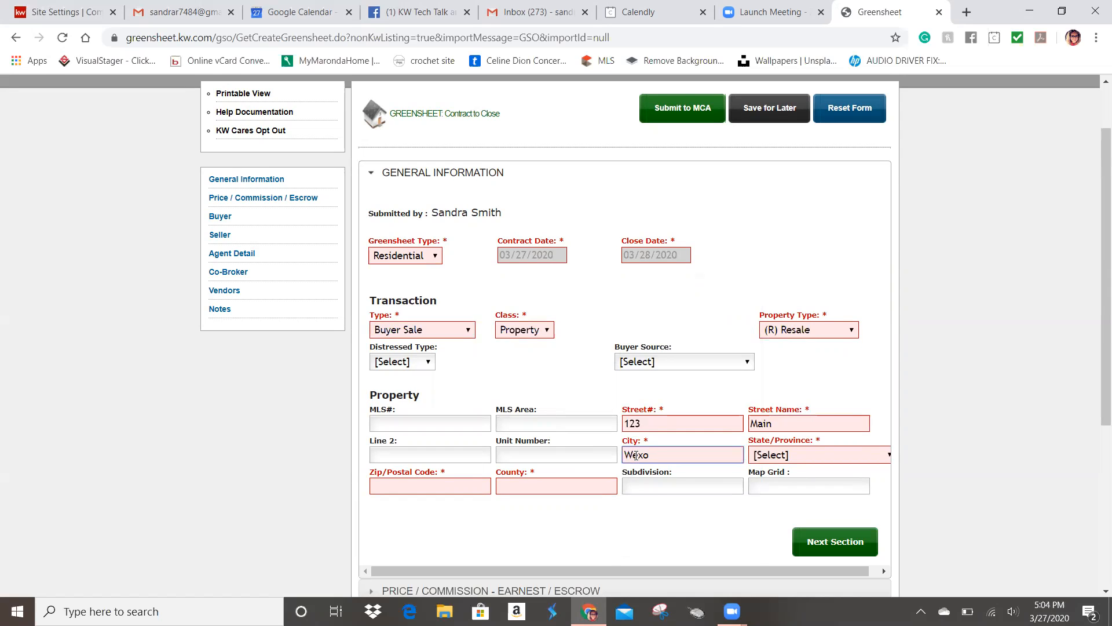
type("rd")
left_click(810, 455)
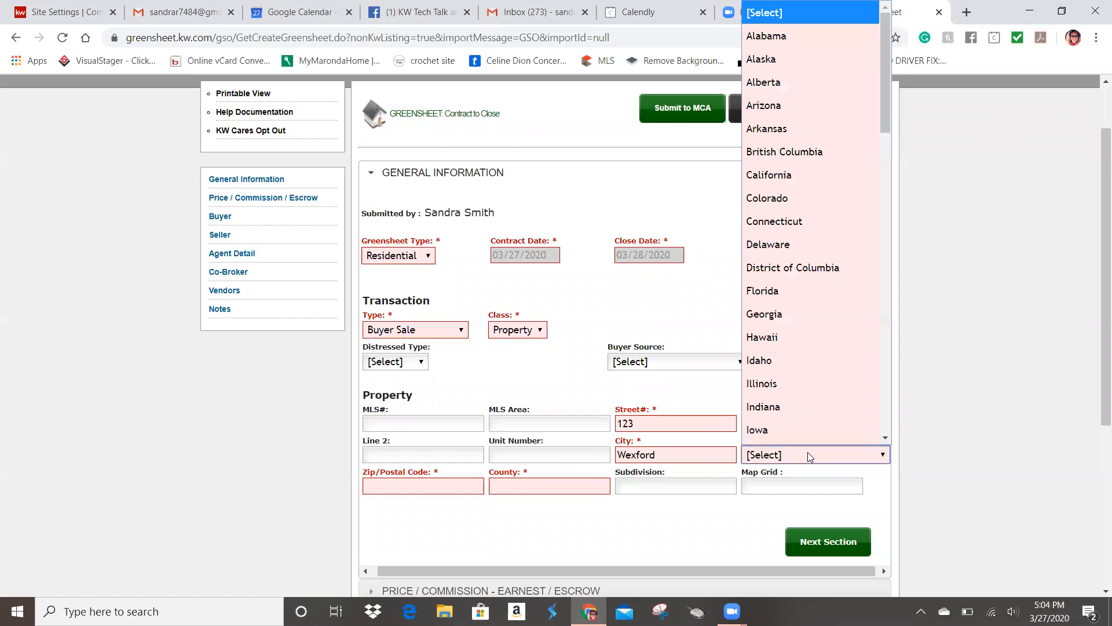
key("p")
left_click(427, 485)
type("15090")
key("Tab")
type("Alle")
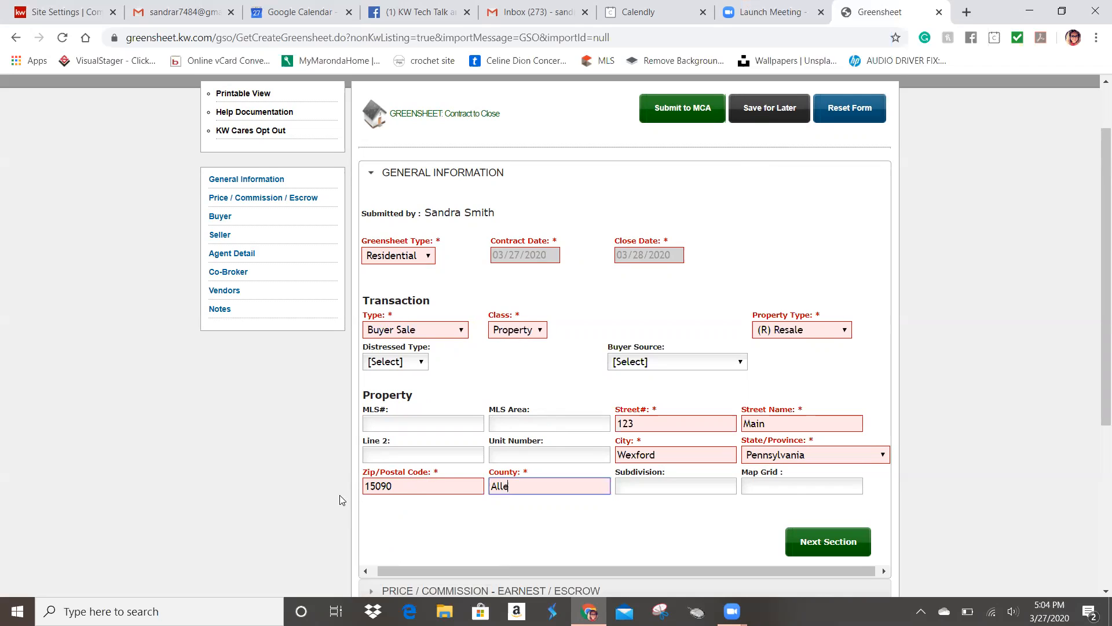
type("ghen")
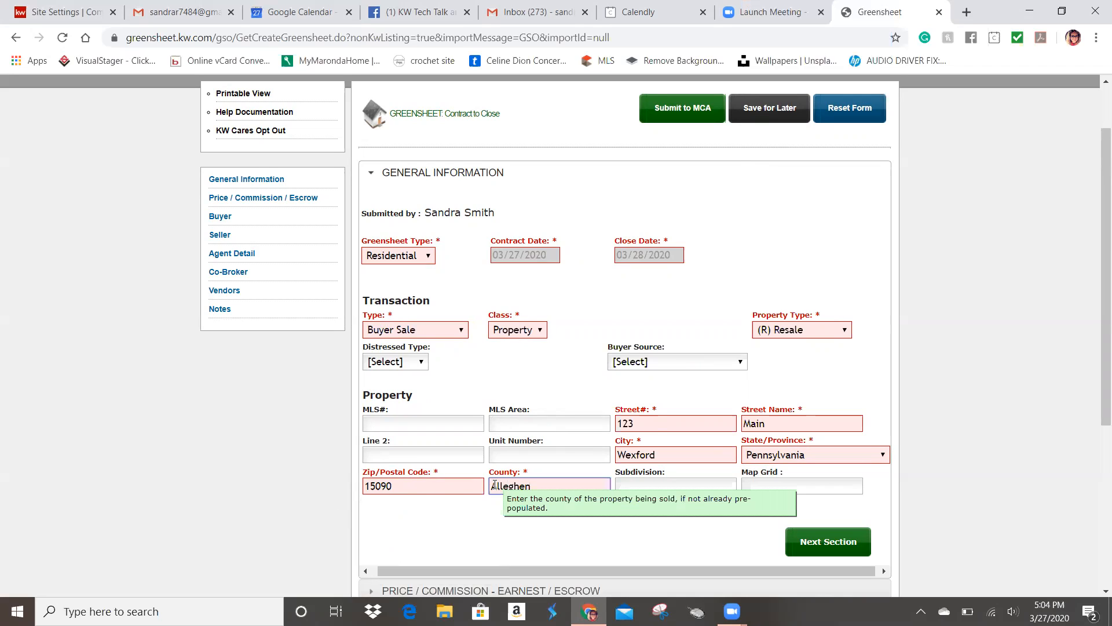
type("y")
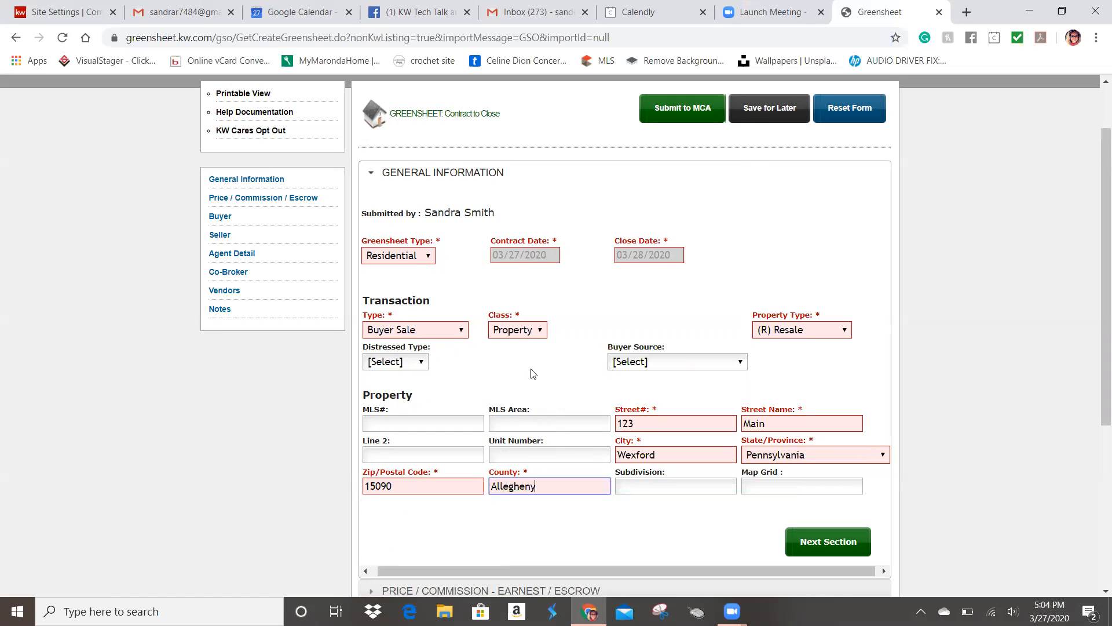
scroll(539, 406, "down", 3)
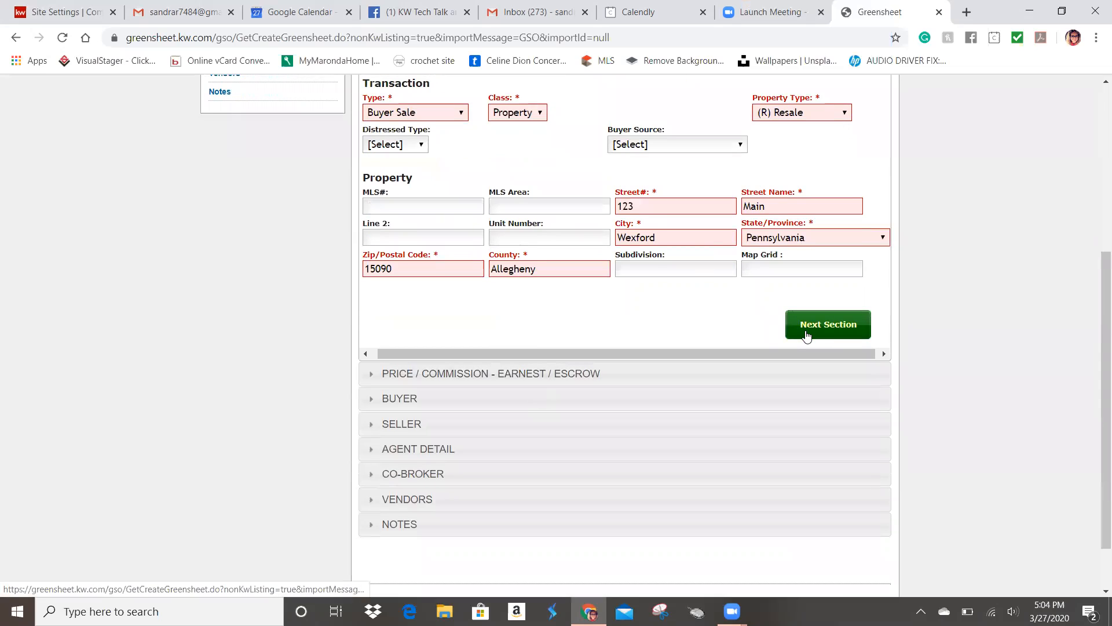
Step: Record Keller Williams as earnest money holder with a 1500.00 amount
left_click(827, 343)
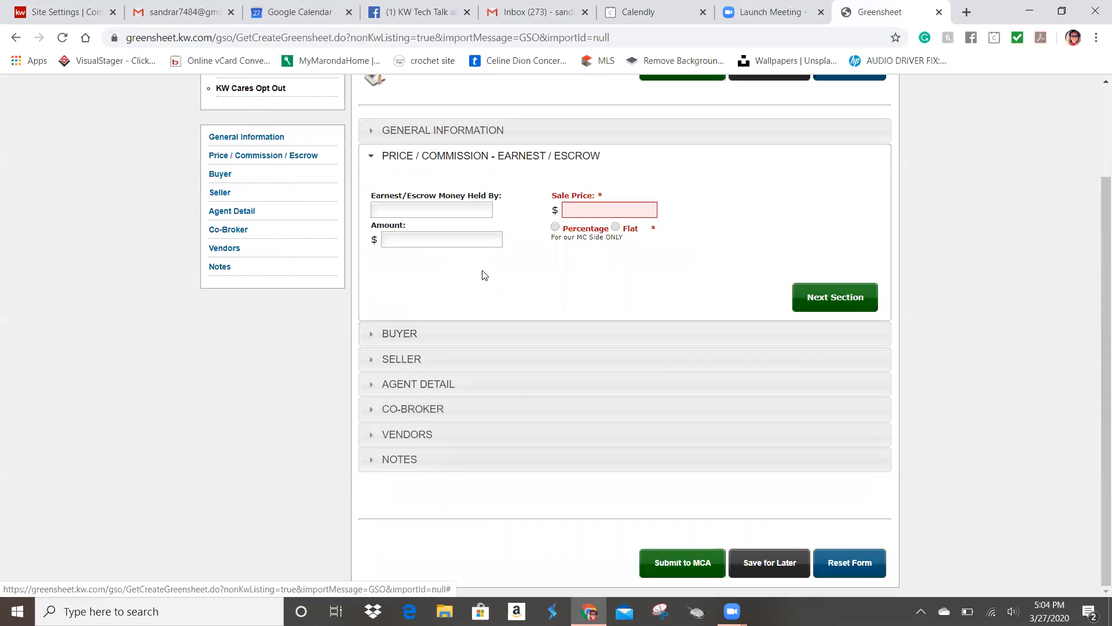
left_click(450, 210)
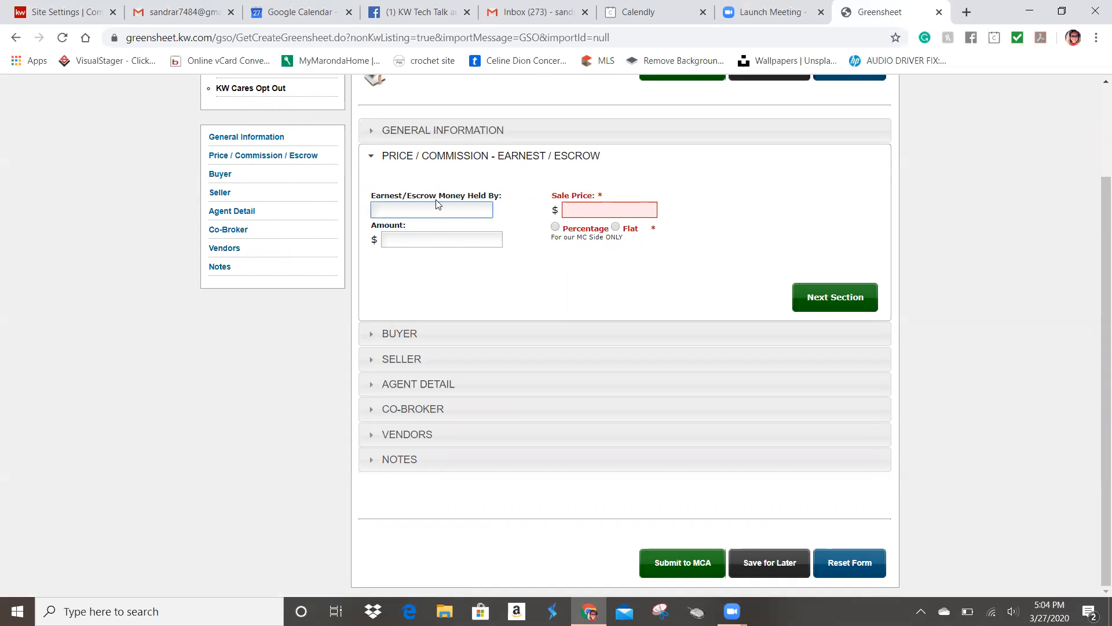
left_click(432, 240)
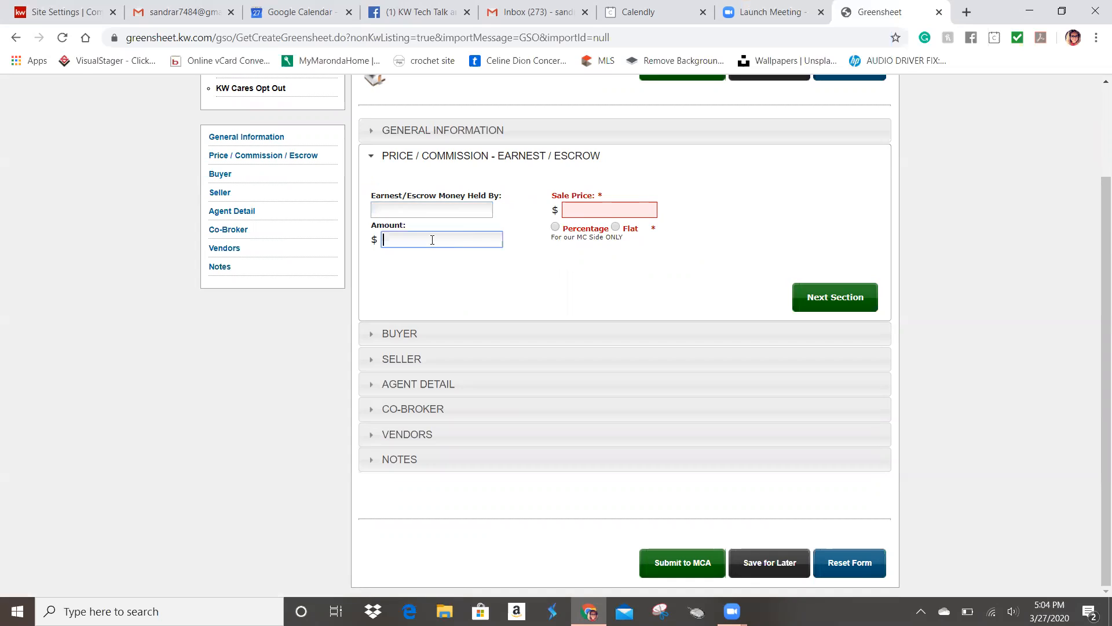
left_click(414, 212)
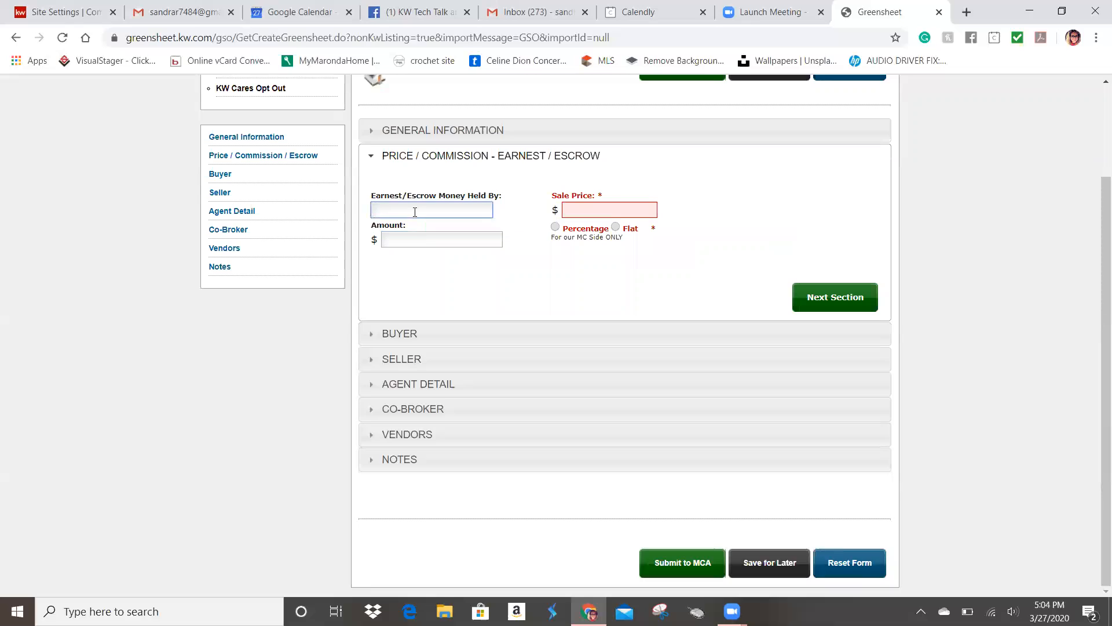
type("Keller Wi")
type("lai")
type("ims")
key("BackSpace")
type("iams")
left_click(417, 247)
type("1500.00")
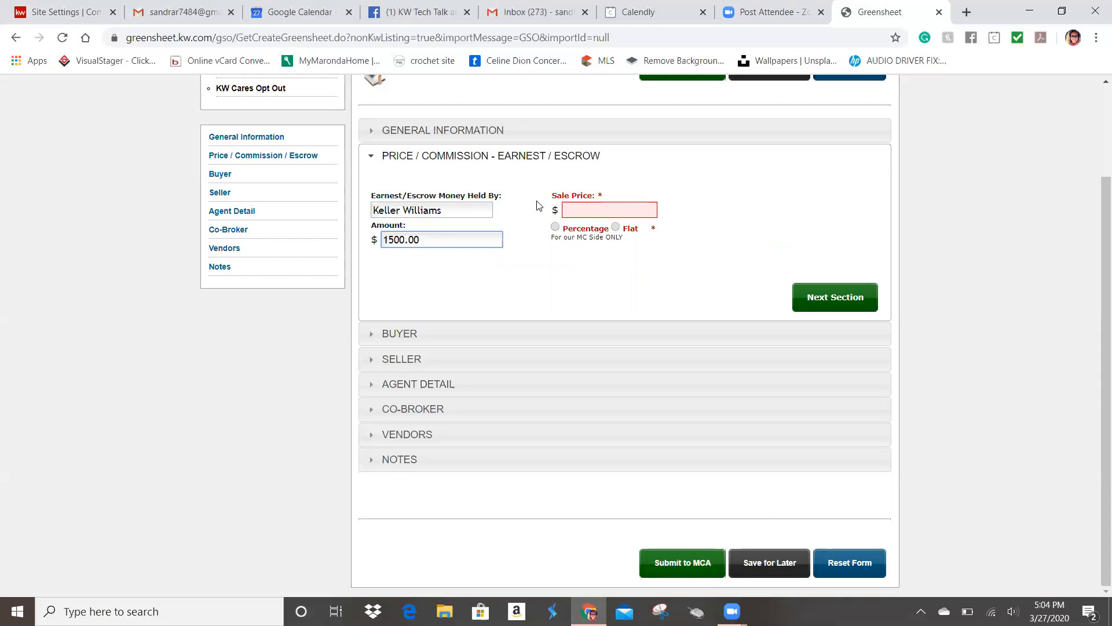
Step: Enter the sale price and a flat 1500.00 sale commission
left_click(582, 208)
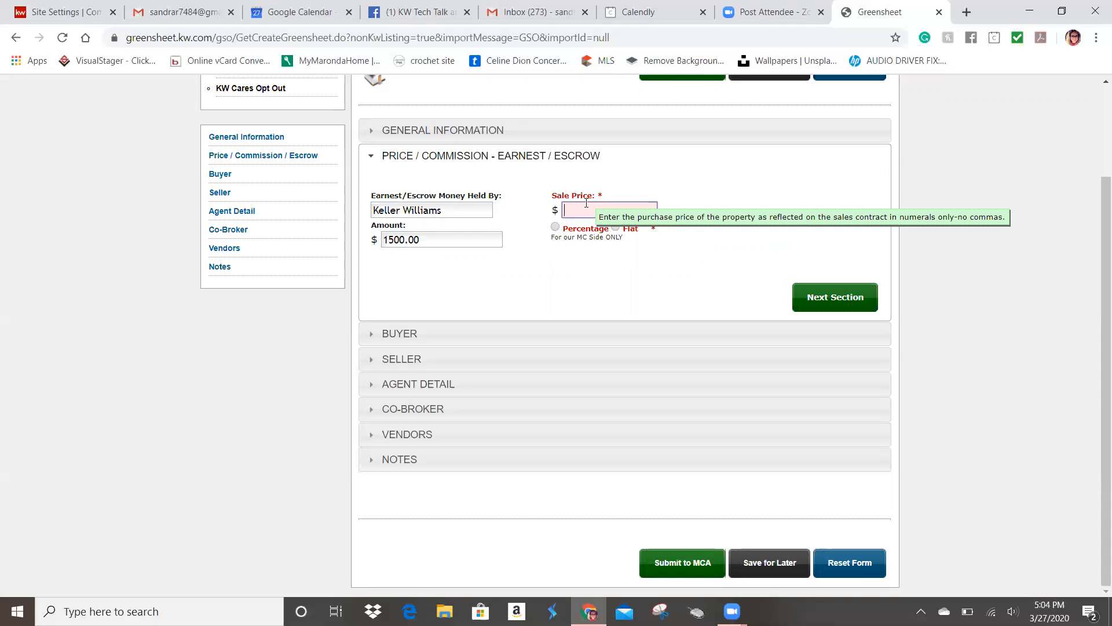
type("200000")
left_click(556, 227)
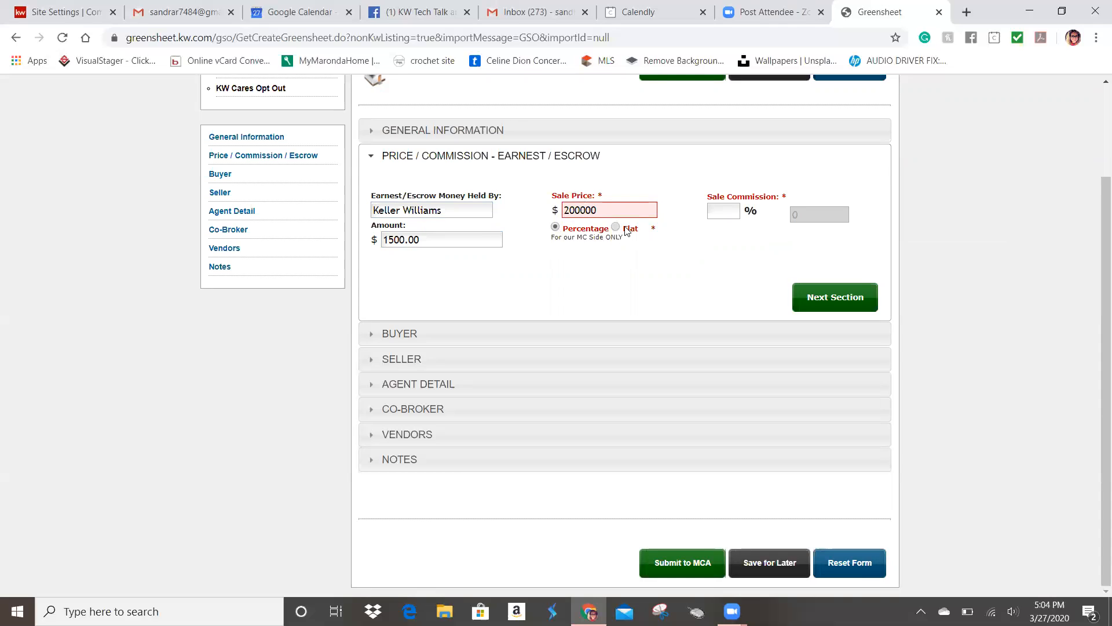
left_click(717, 213)
type("3")
left_click(615, 227)
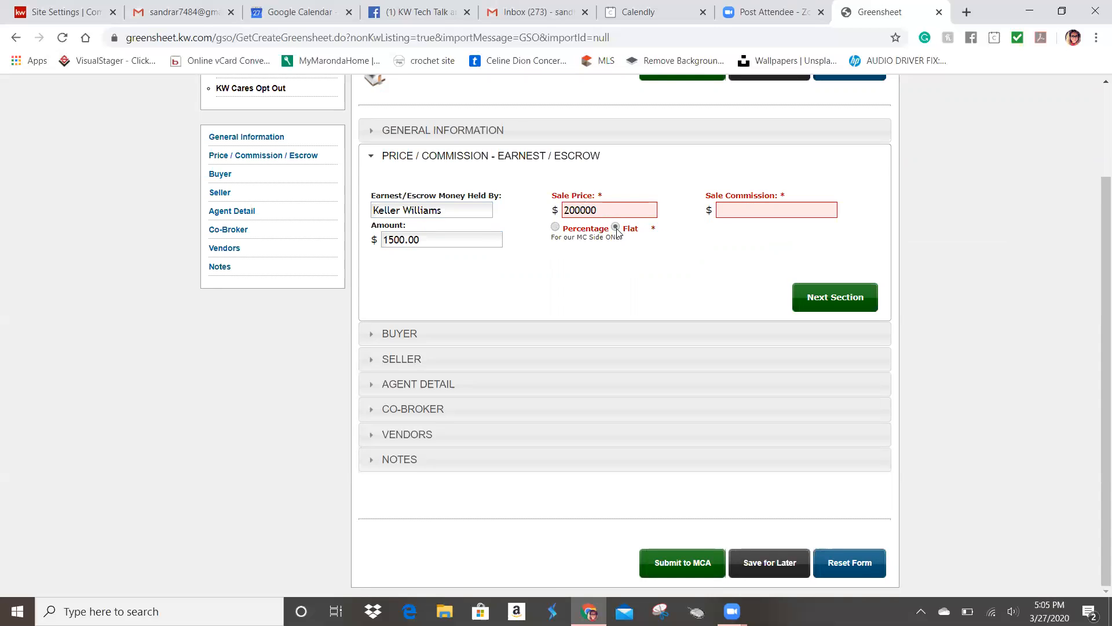
left_click(729, 203)
type("1500.00")
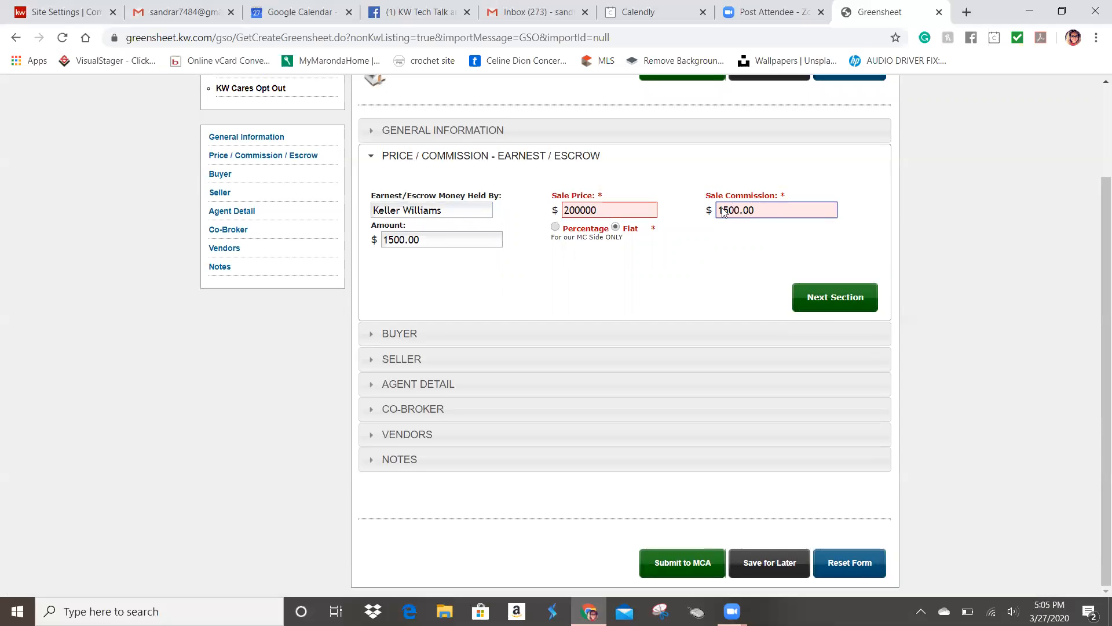
Step: Format the sale price as 200,000.00 with cents and a thousands separator
left_click(600, 214)
type(".00")
left_click(636, 288)
left_click(581, 210)
type(",")
left_click(637, 278)
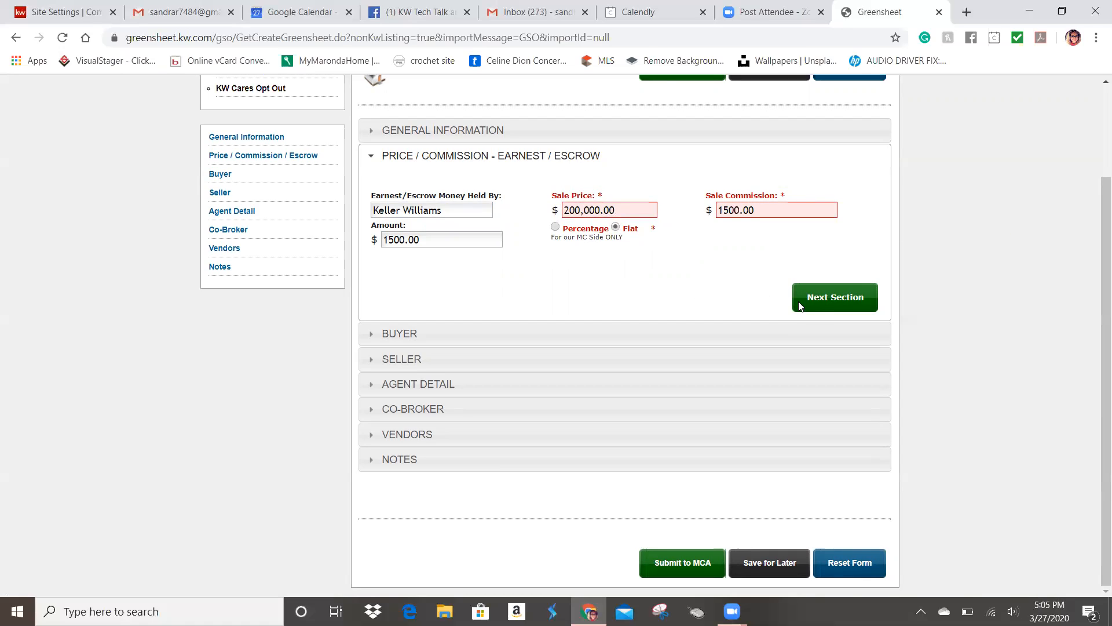
left_click(818, 310)
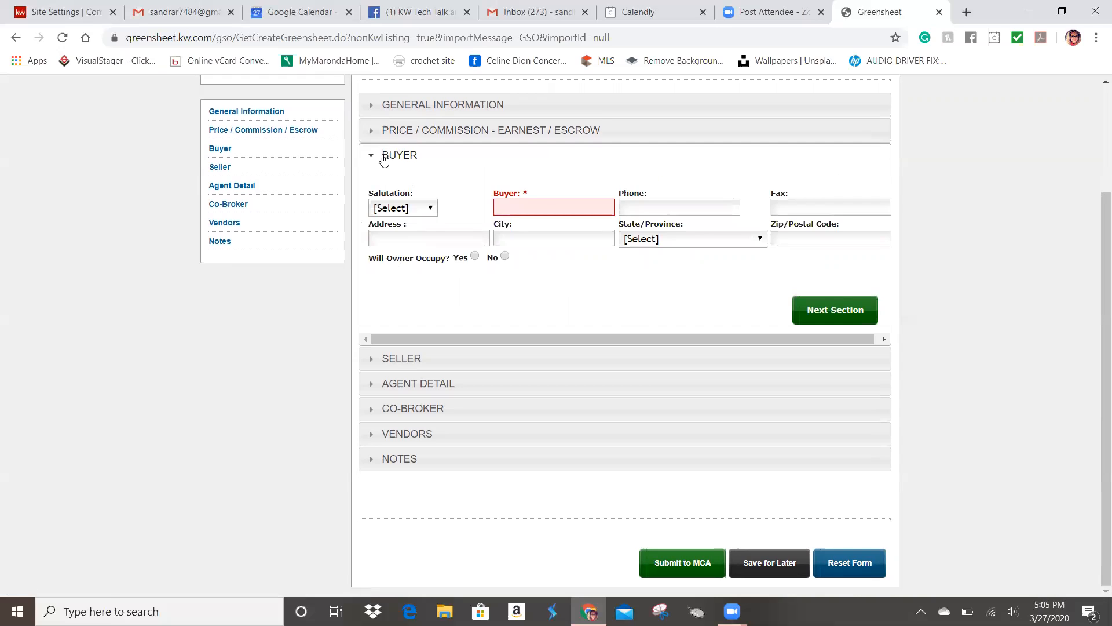
Step: Enter the buyer's full name, leaving the salutation blank
left_click(421, 209)
left_click(456, 193)
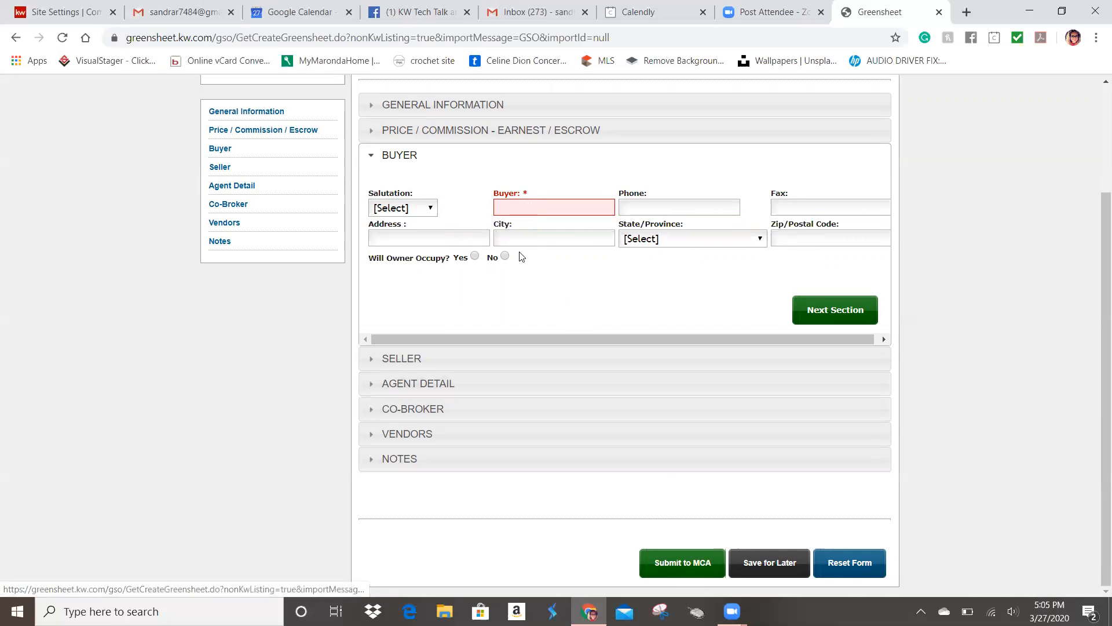
left_click(516, 208)
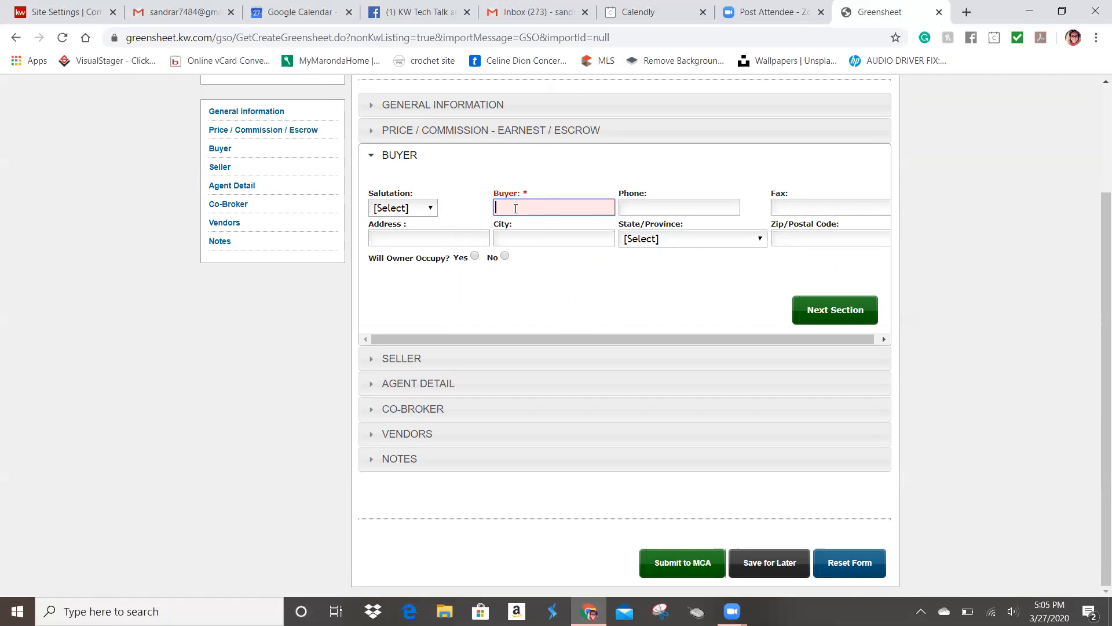
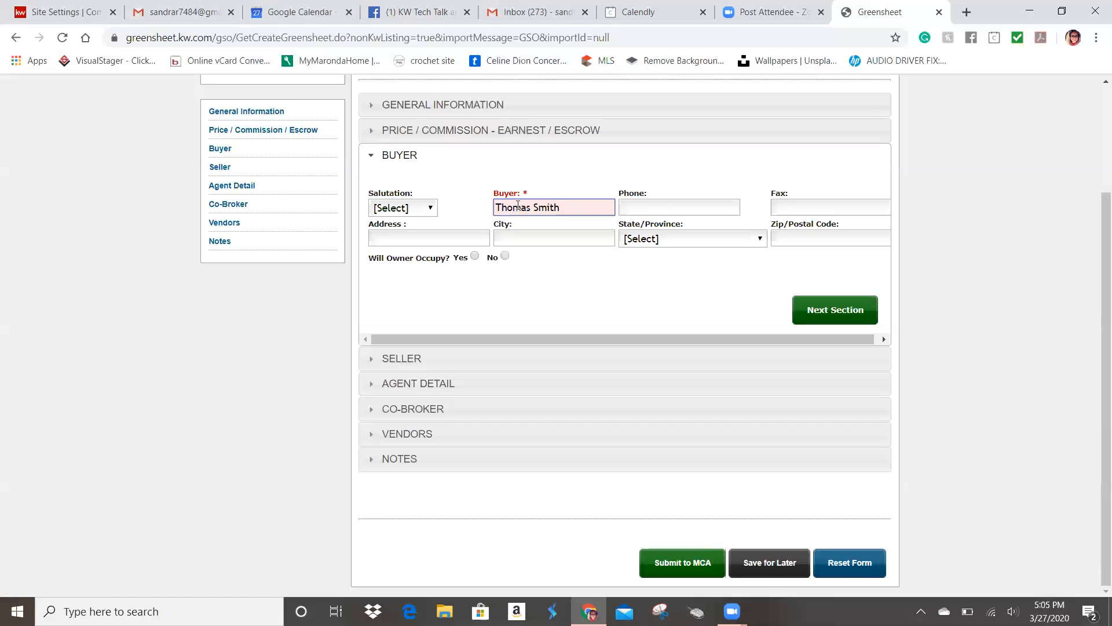
Step: Enter the seller's full name in the Seller section
left_click(829, 313)
left_click(539, 253)
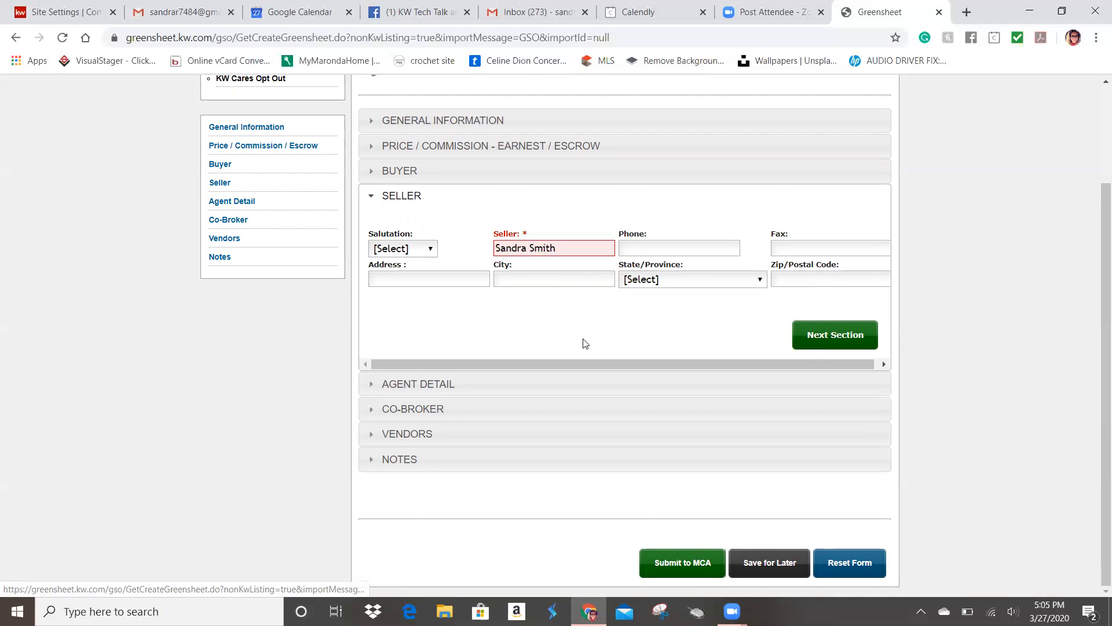
Step: Make Agent A an Individual Agent with Buyer Sale type and Buyer agency
left_click(834, 341)
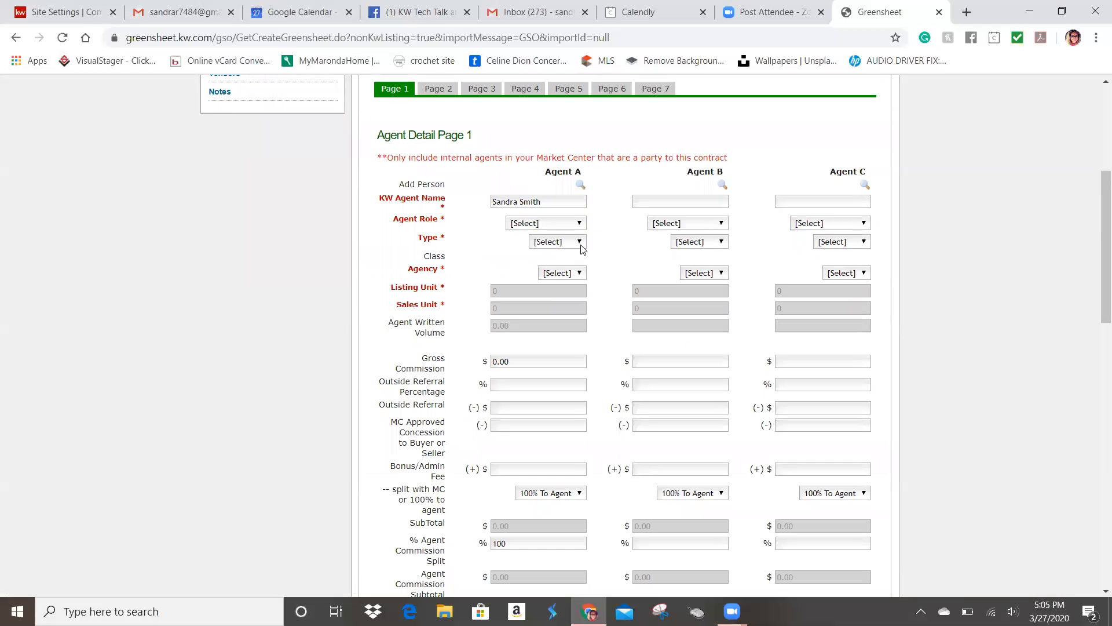
scroll(581, 250, "up", 1)
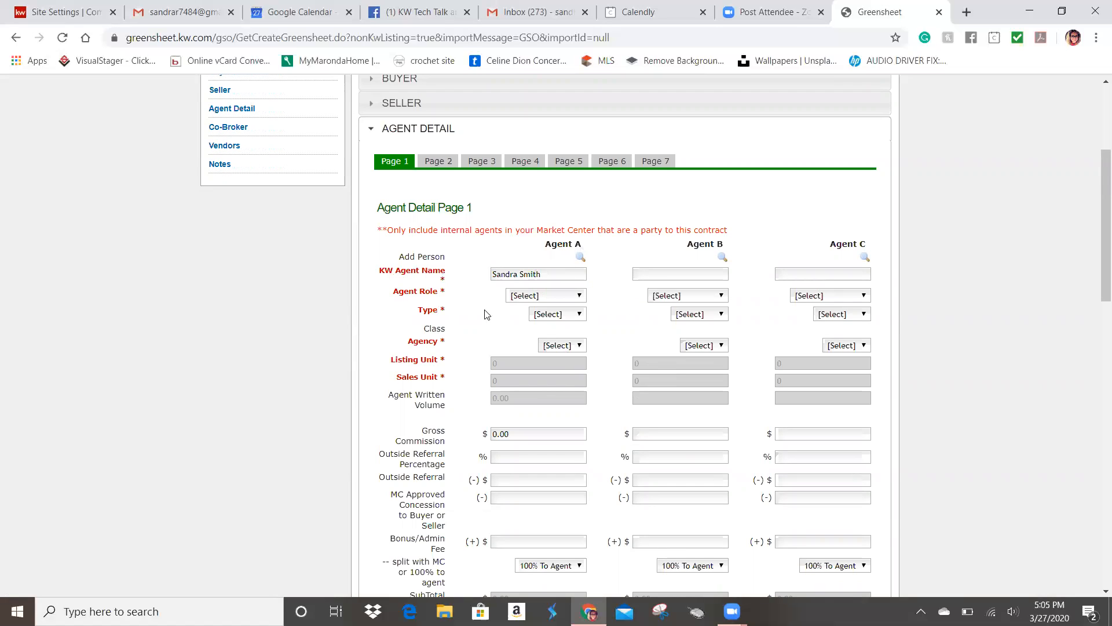
left_click(562, 296)
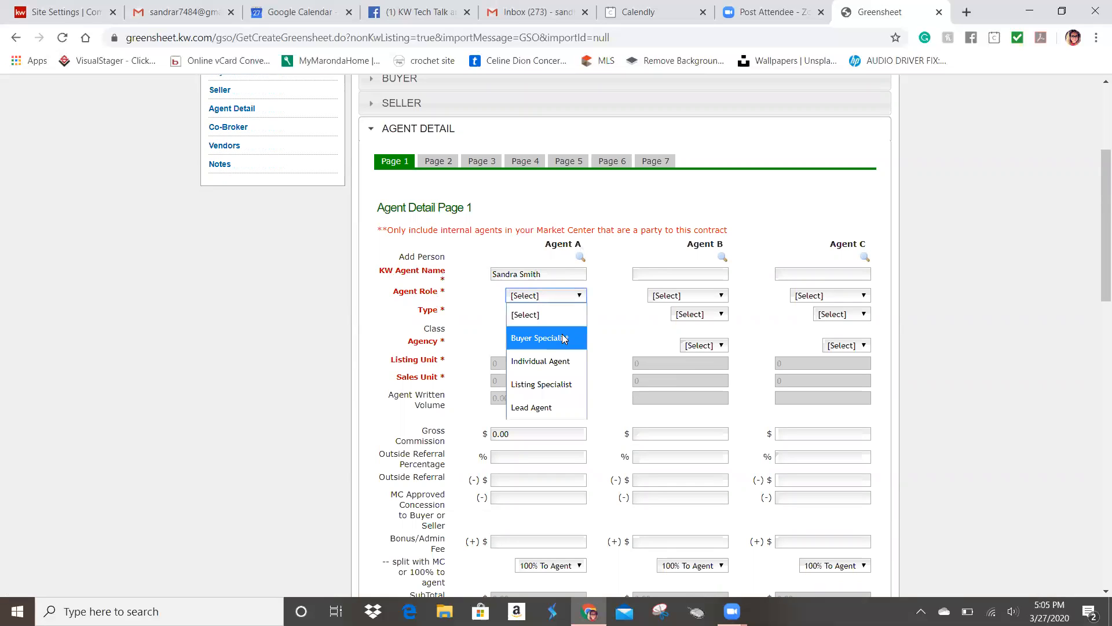
left_click(562, 365)
left_click(574, 300)
left_click(604, 325)
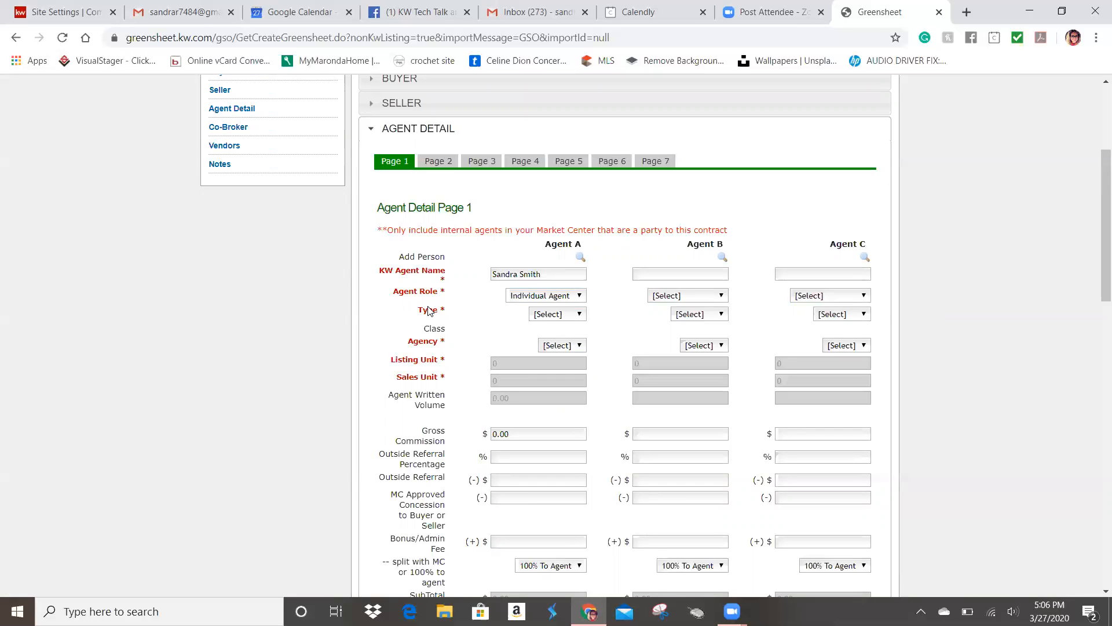
left_click(562, 317)
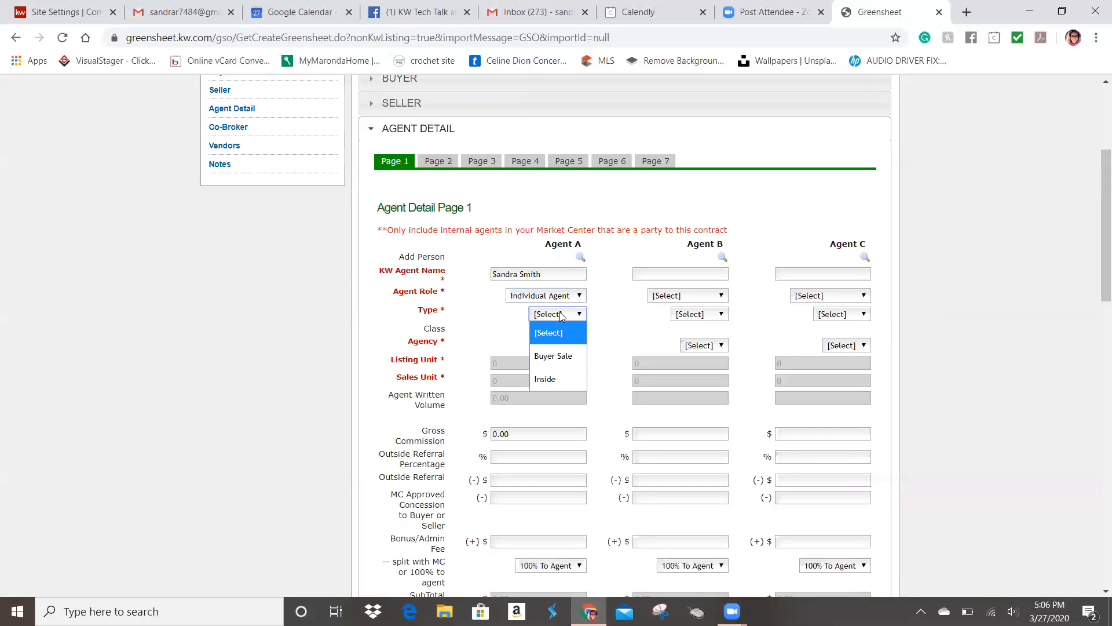
left_click(565, 360)
left_click(568, 350)
left_click(554, 388)
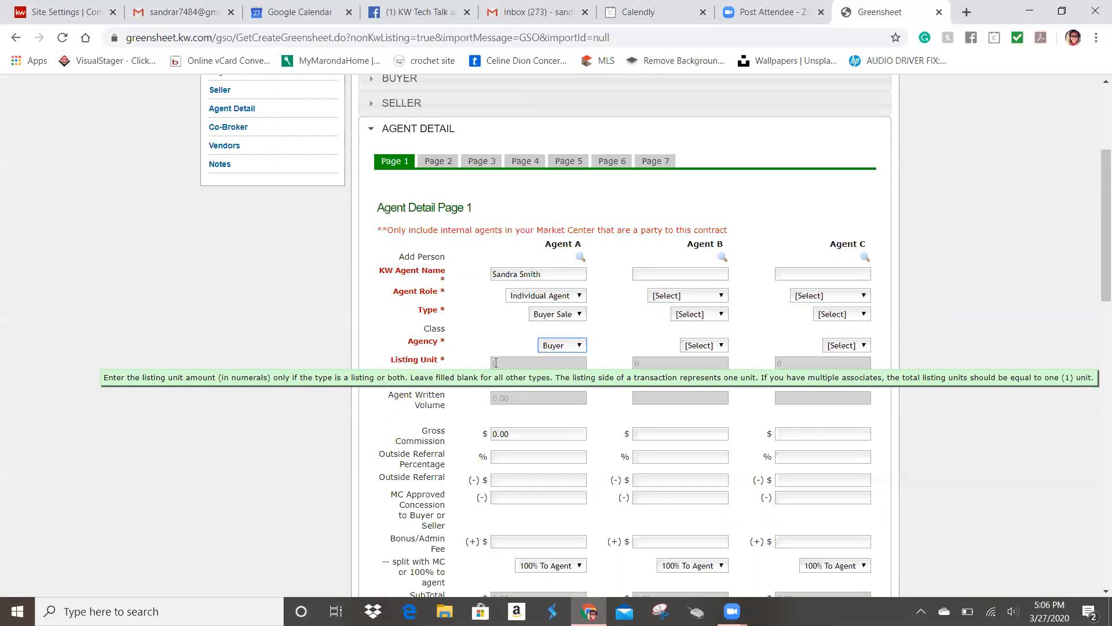
Step: Enter Agent A's sales unit and let the totals recalculate
left_click(530, 383)
type("1")
left_click(615, 380)
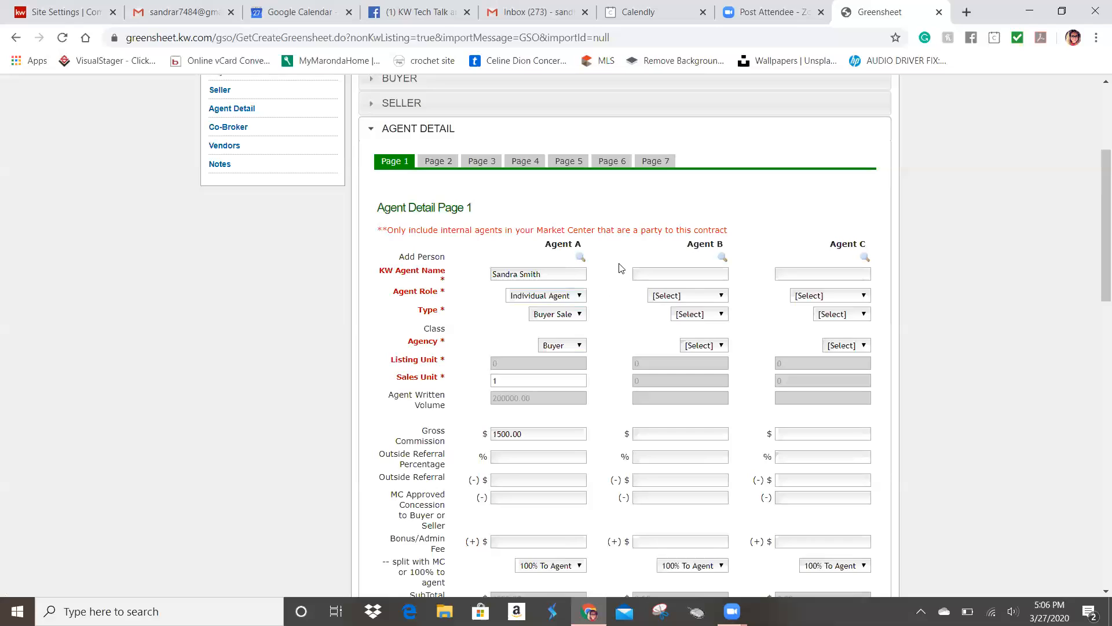
left_click(642, 274)
left_click(518, 376)
Step: Search associates by last name and add the match as Agent B
left_click(720, 260)
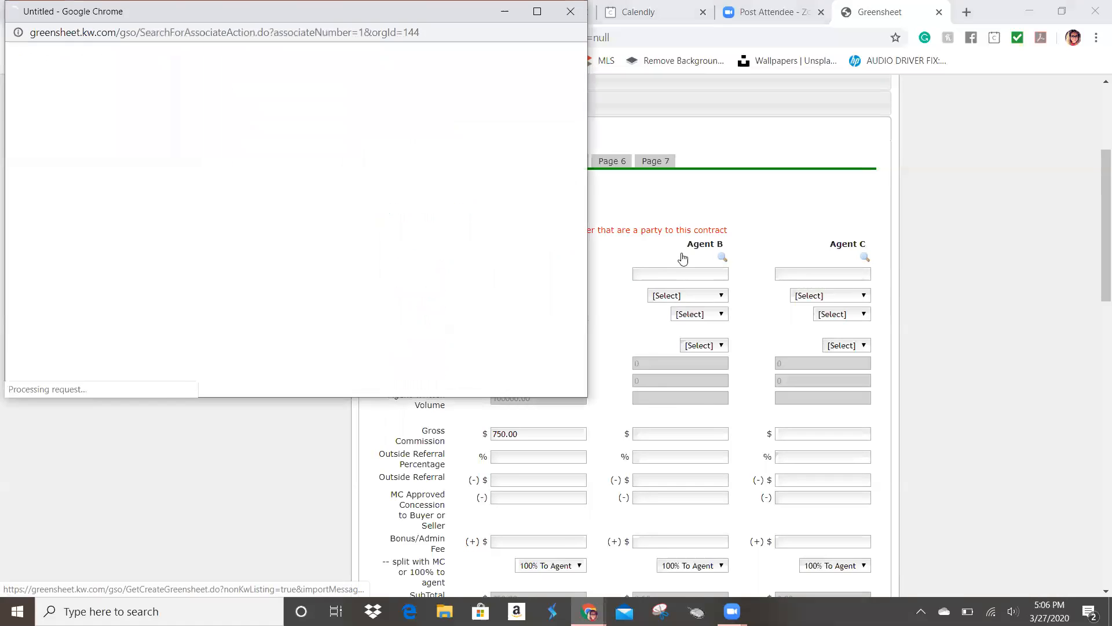
left_click(286, 103)
type("D")
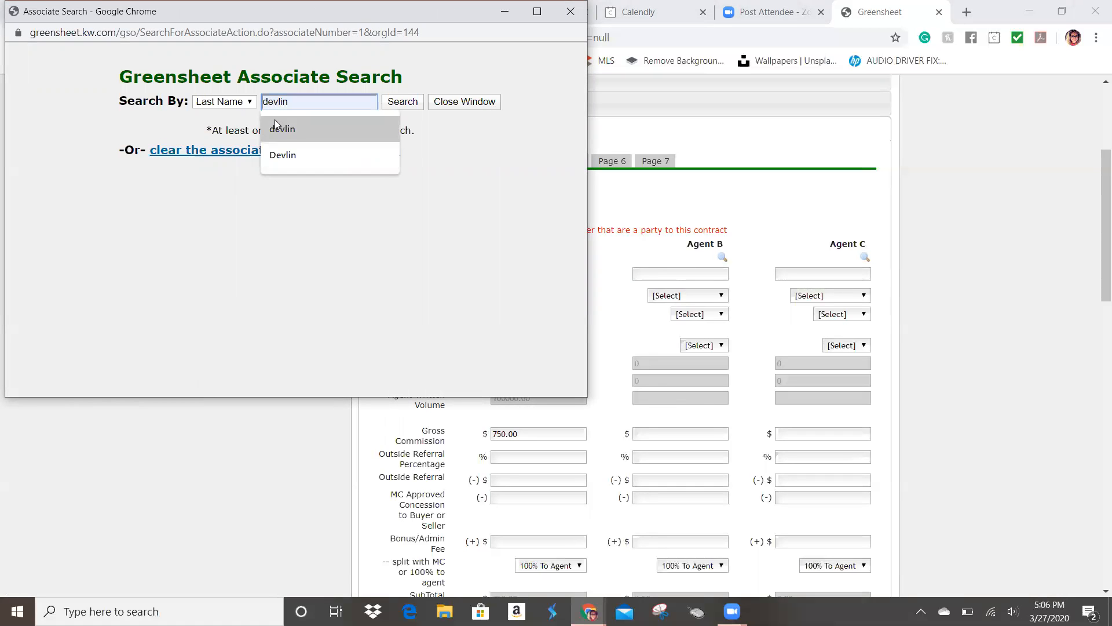
left_click(278, 129)
key("Return")
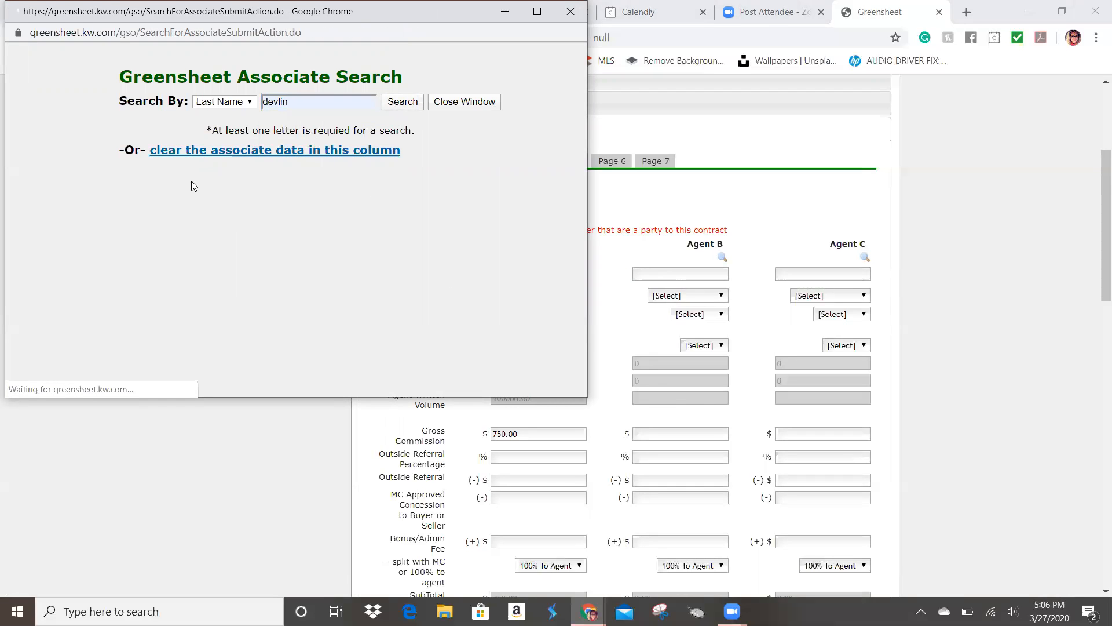
left_click(245, 249)
left_click(395, 262)
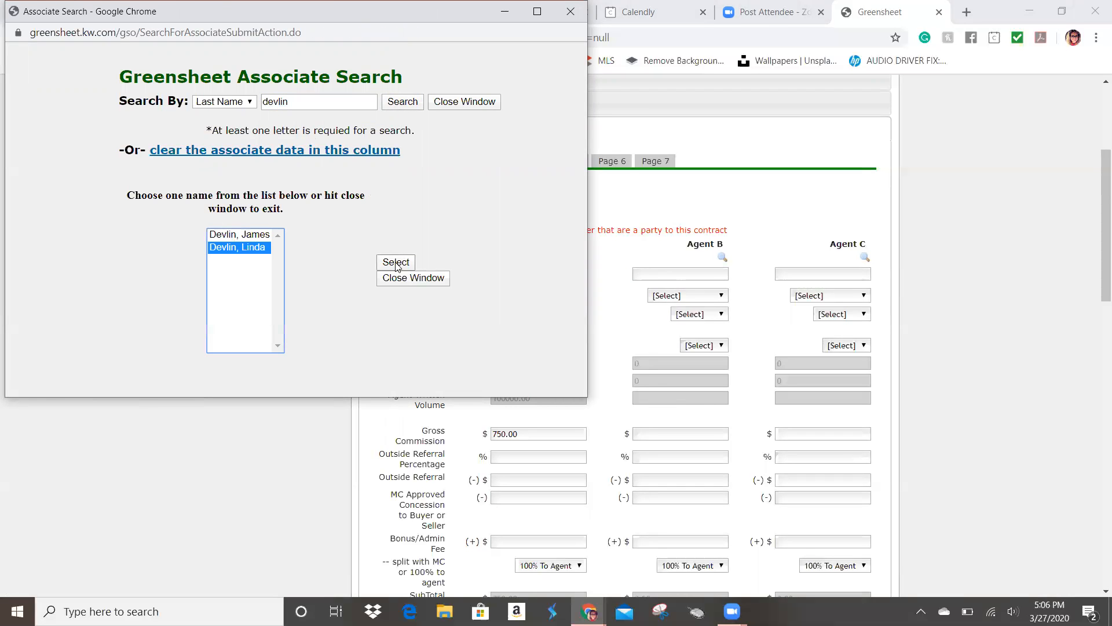
Step: Make Agent B an Individual Agent with Buyer Sale type and Buyer agency
left_click(665, 295)
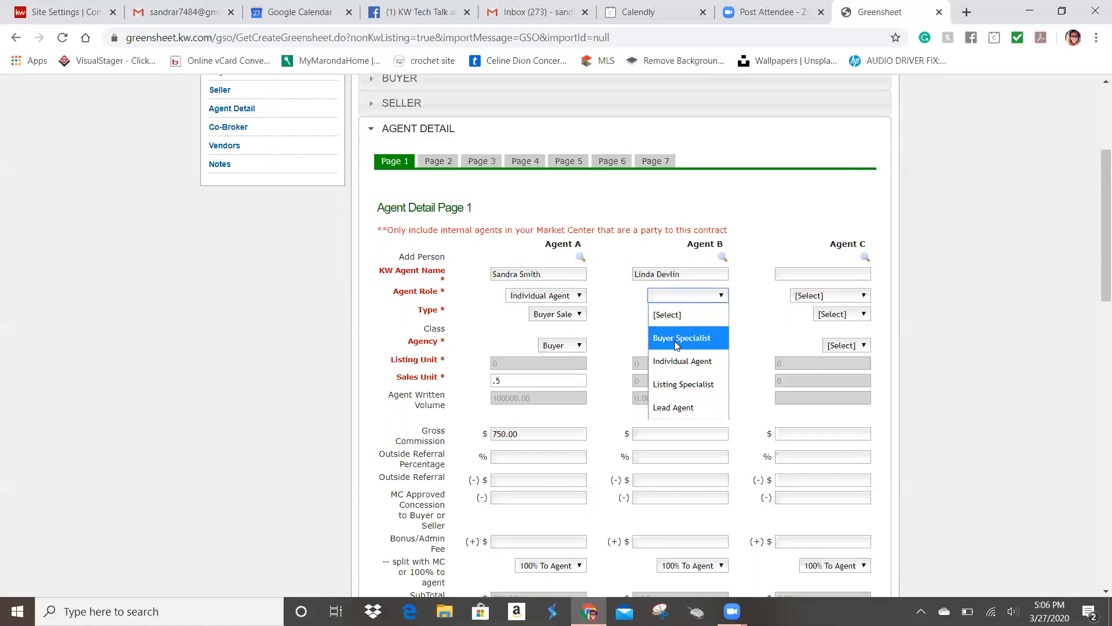
left_click(677, 361)
left_click(688, 316)
left_click(688, 356)
left_click(698, 346)
left_click(693, 387)
Step: Adjust the sales units to .2 for Agent A and .8 for Agent B
left_click(674, 380)
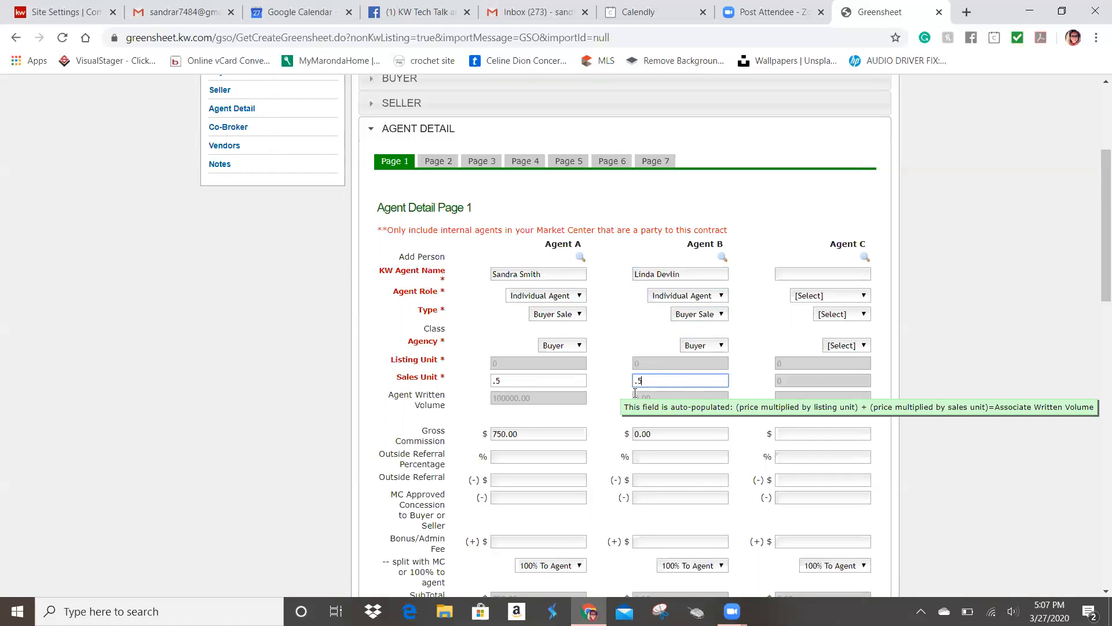
key("shift+Tab")
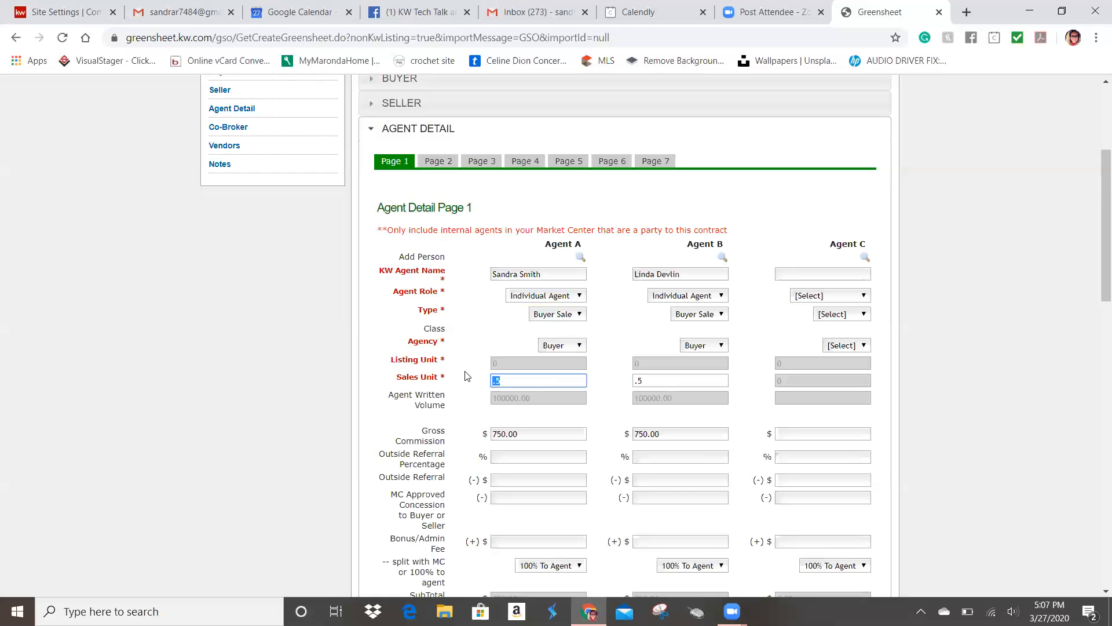
type(".8")
left_click(643, 381)
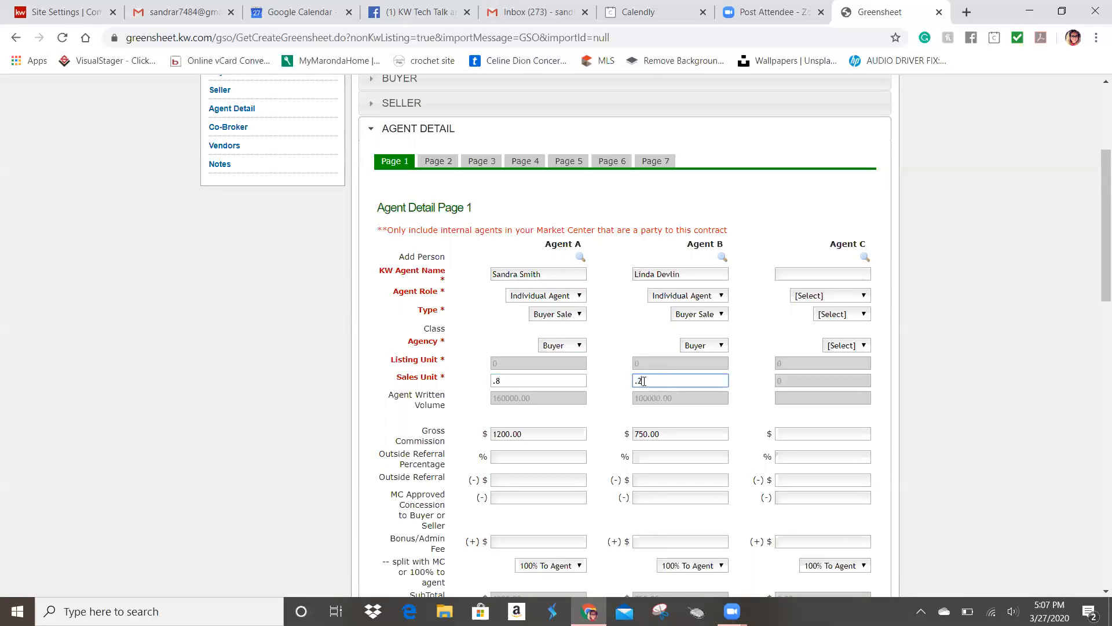
left_click(523, 379)
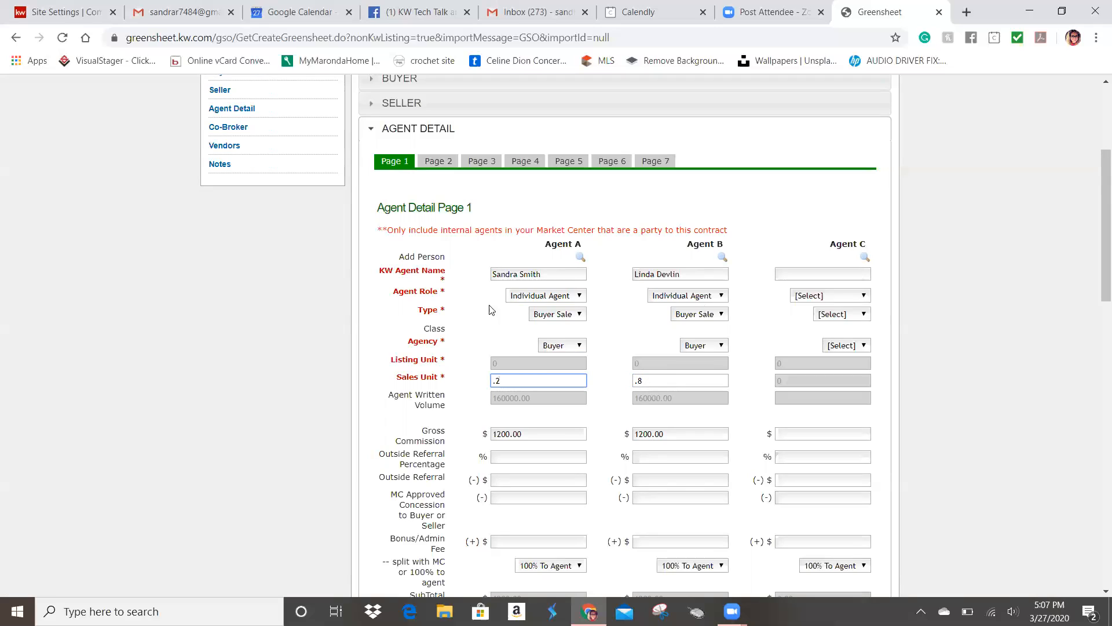
Step: Clear Agent B's sales unit and give Agent A a sales unit of 1, keeping Buyer agency and Buyer Sale
left_click_drag(644, 380, 623, 377)
key("BackSpace")
left_click_drag(510, 382, 467, 374)
left_click(576, 347)
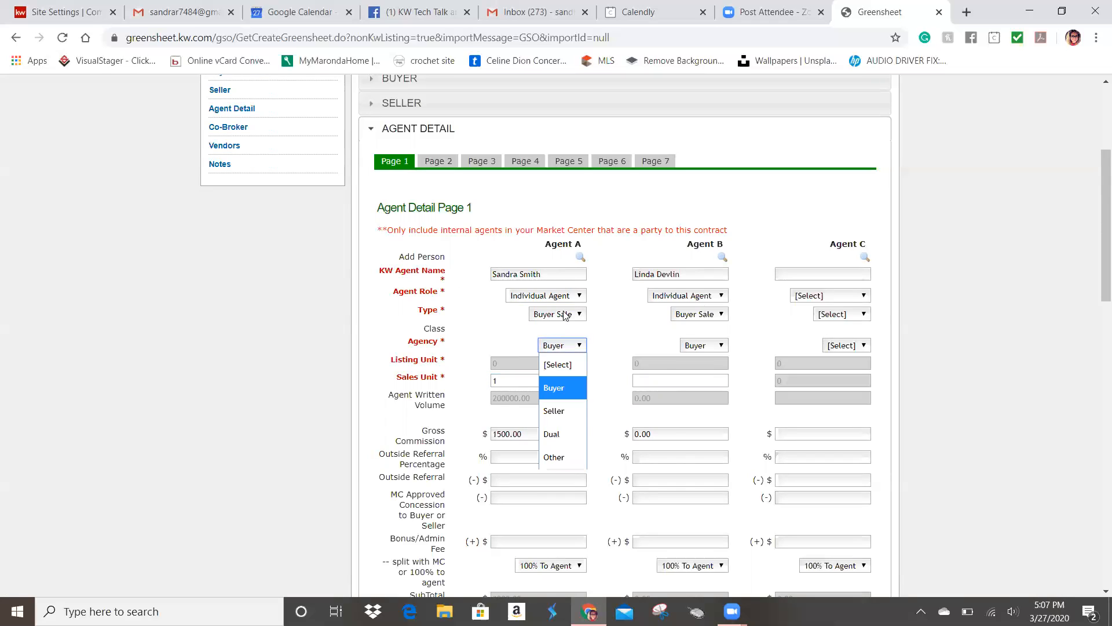
left_click(570, 310)
left_click(569, 311)
left_click(595, 360)
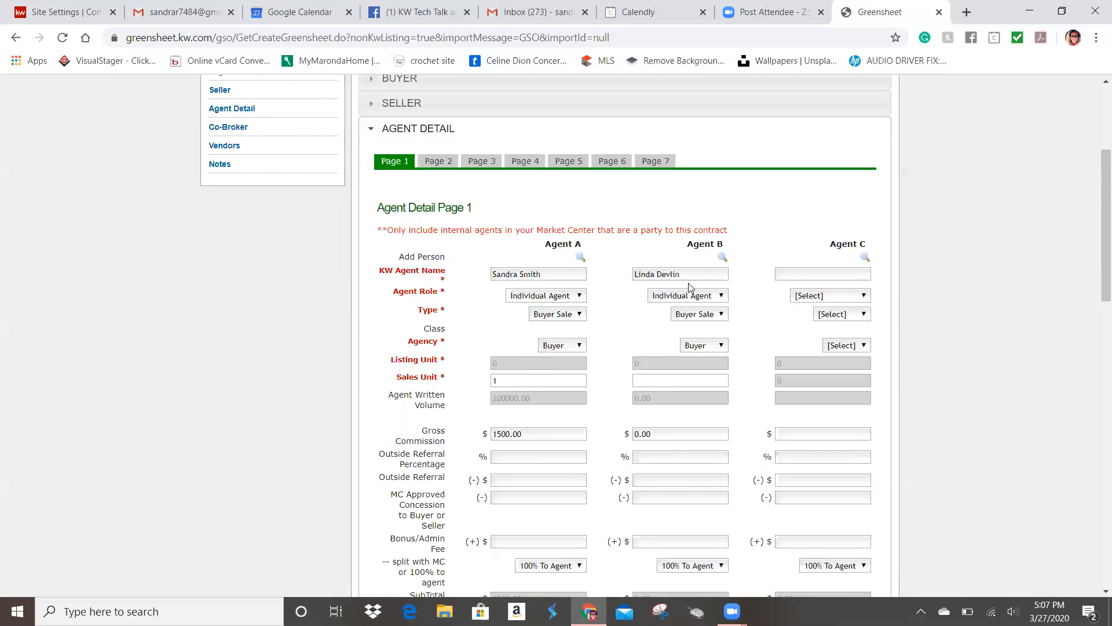
Step: Look up Agent B in the Associate Search window and close it without changes
left_click_drag(686, 276, 611, 281)
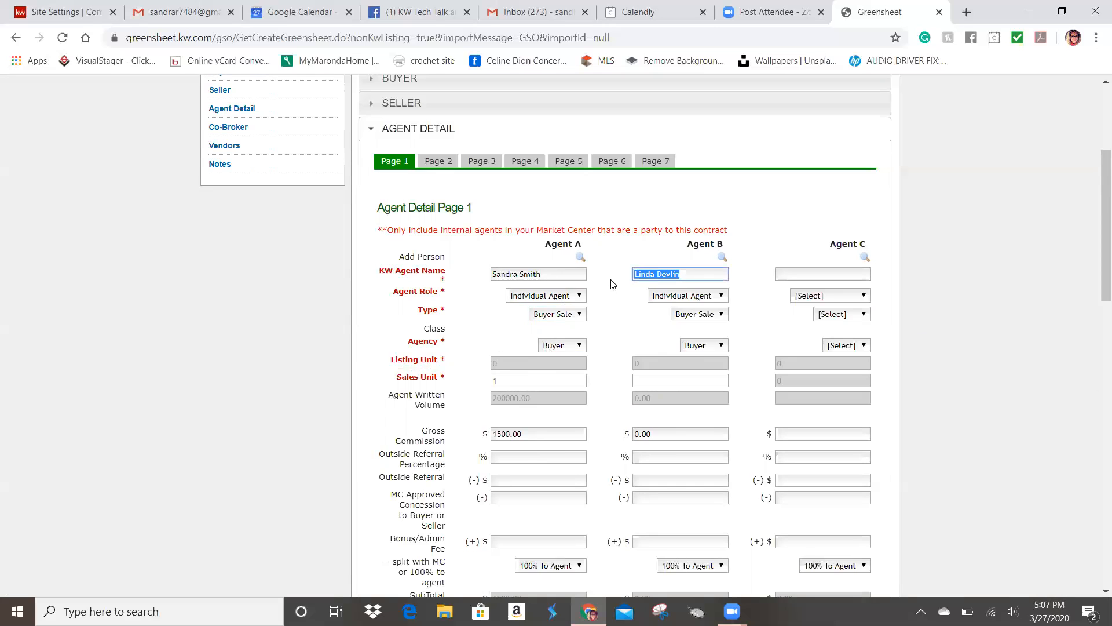
left_click(722, 257)
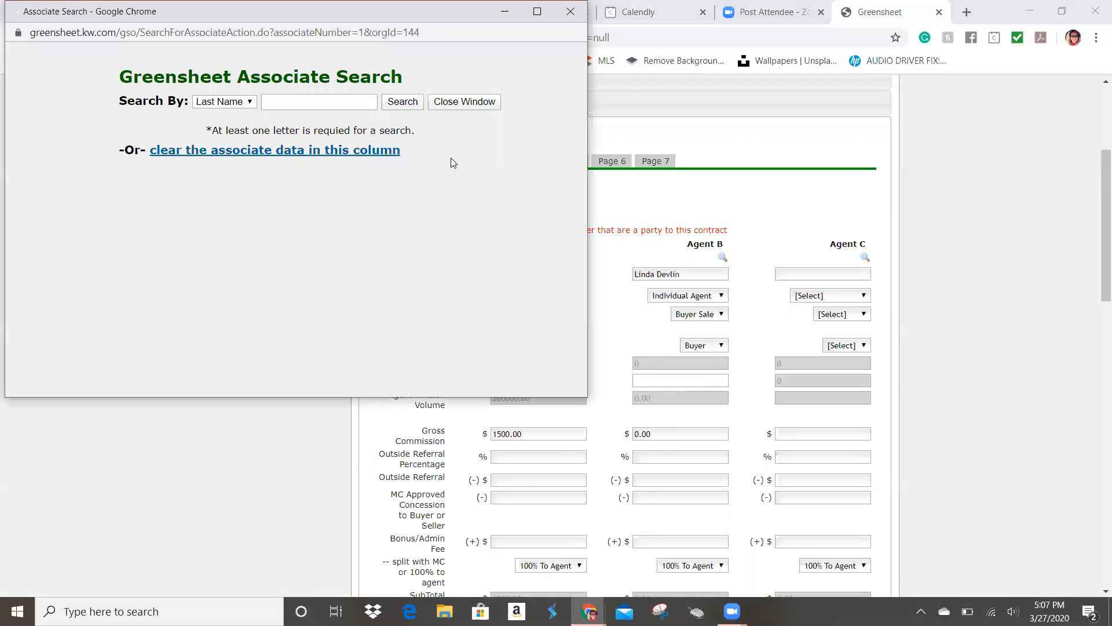
left_click(570, 12)
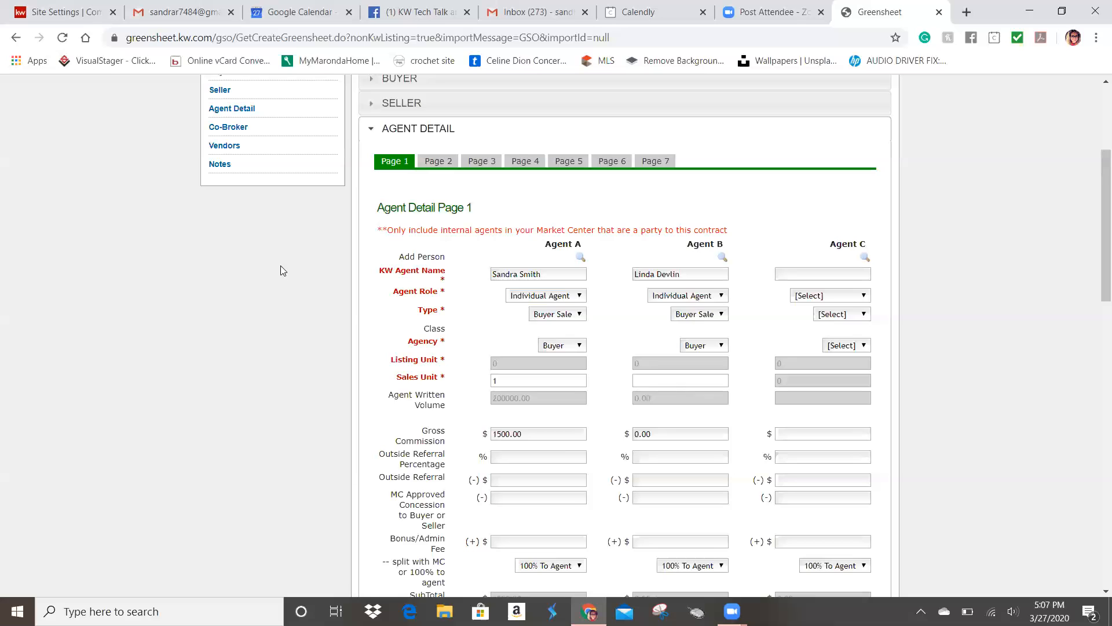
Step: Enter 10 for Agent A's KW Cares and KW Kids Can donations and 1 for Bold Scholarship
scroll(605, 370, "down", 3)
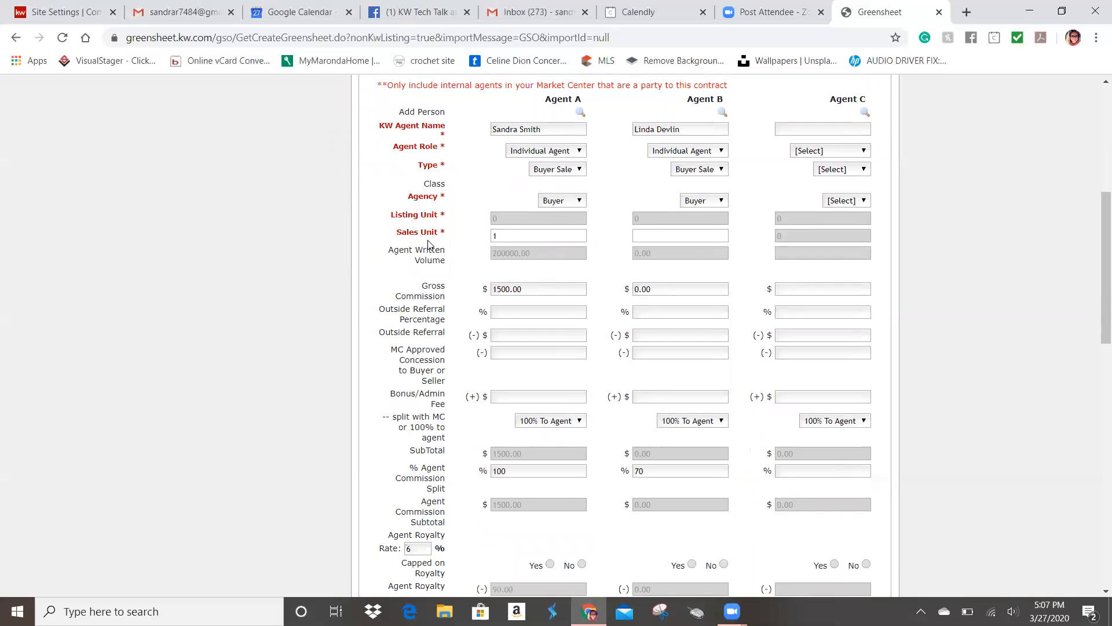
scroll(526, 440, "down", 3)
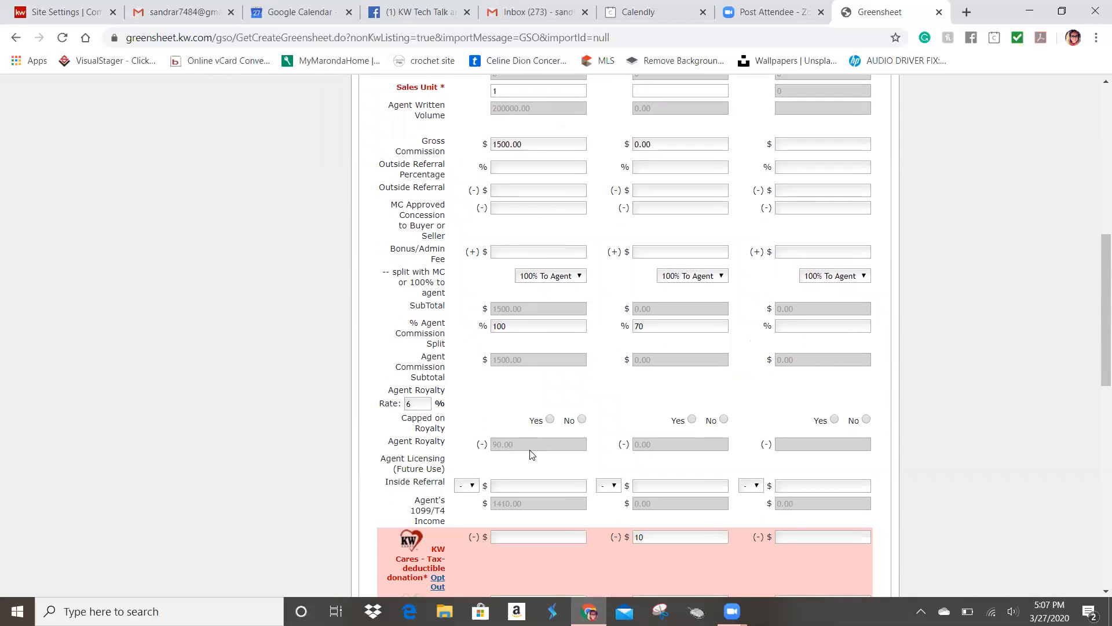
scroll(530, 449, "down", 4)
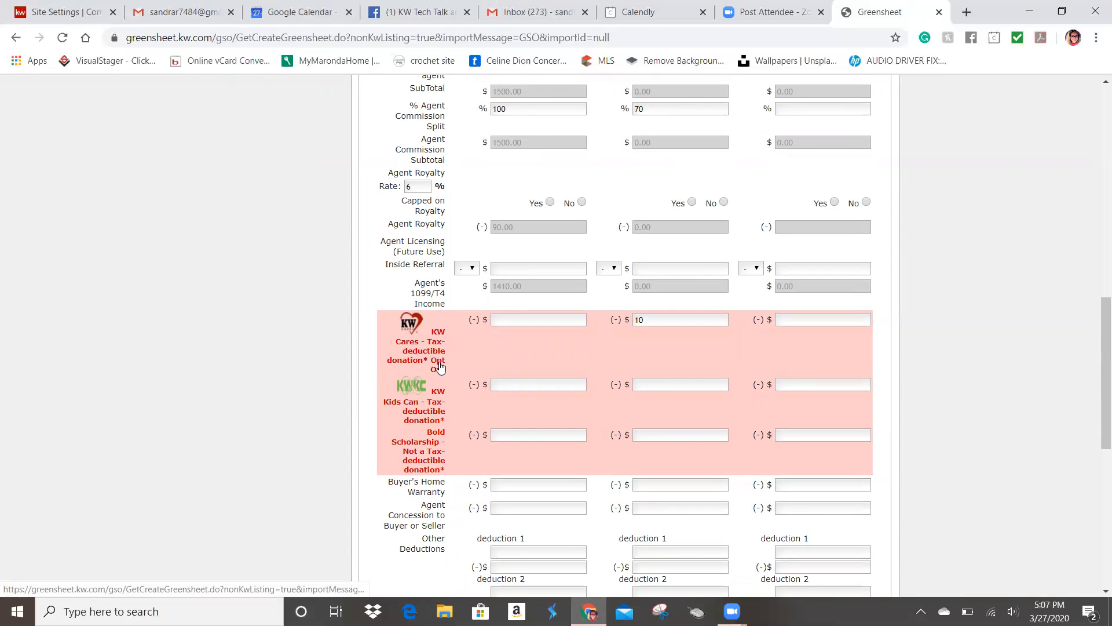
left_click(512, 319)
type("10")
left_click(509, 384)
type("10")
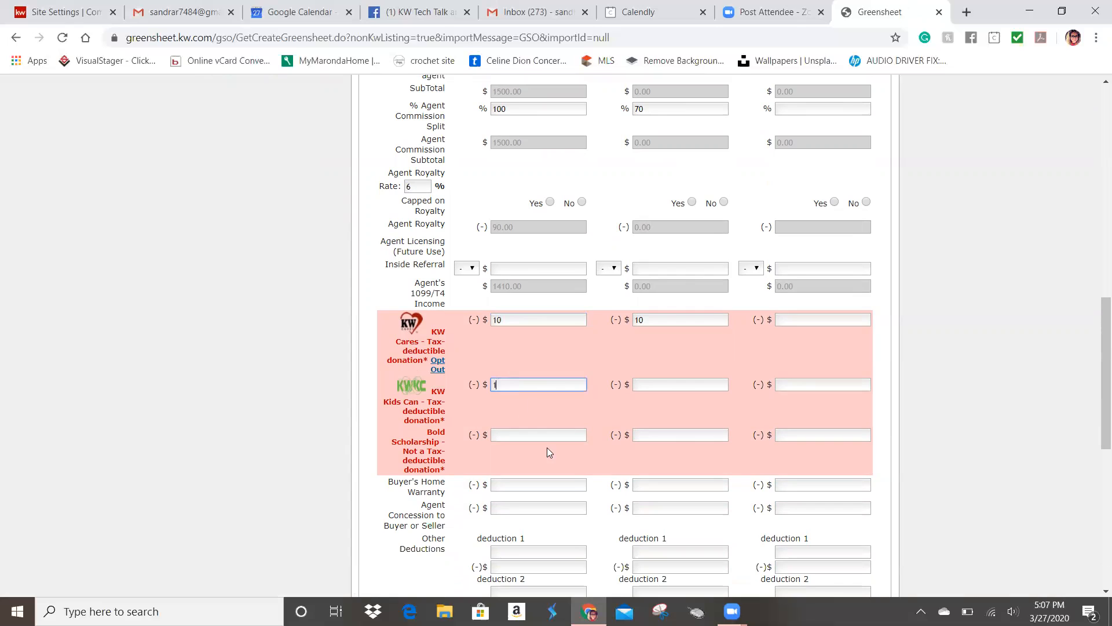
left_click(515, 434)
type("1")
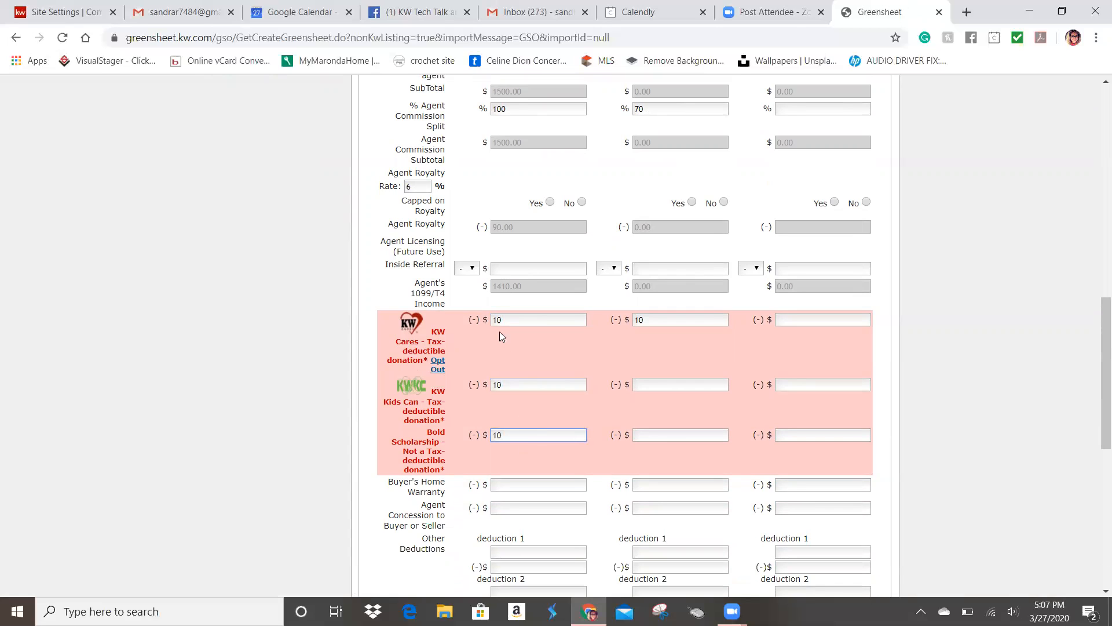
Step: Change Agent A's KW Cares, KW Kids Can and Bold Scholarship amounts to 0
double_click(506, 323)
type("0")
double_click(510, 385)
type("0")
left_click(510, 436)
type("0")
scroll(554, 448, "down", 3)
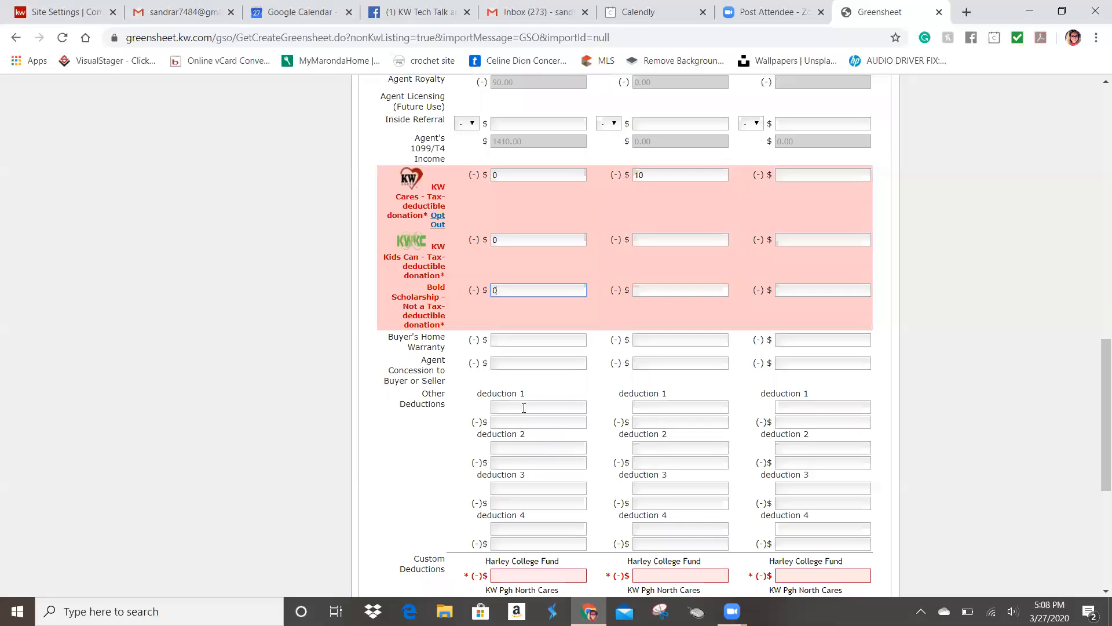
scroll(496, 362, "down", 3)
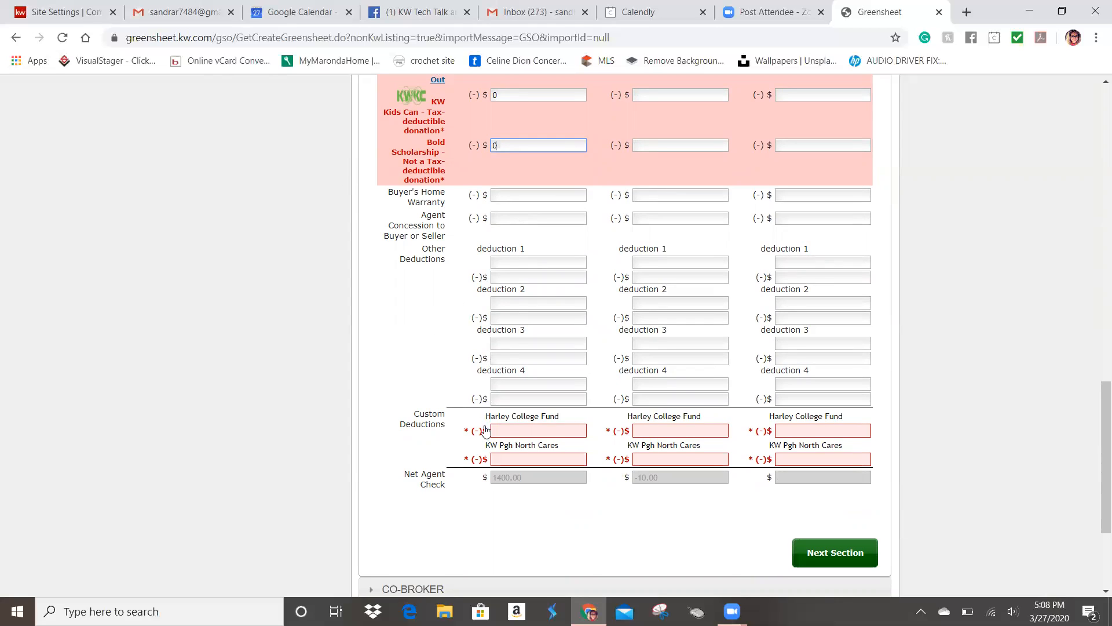
scroll(486, 428, "down", 3)
Step: Enter 20 for both the Harley College Fund and KW Pgh North Cares deductions
left_click(518, 289)
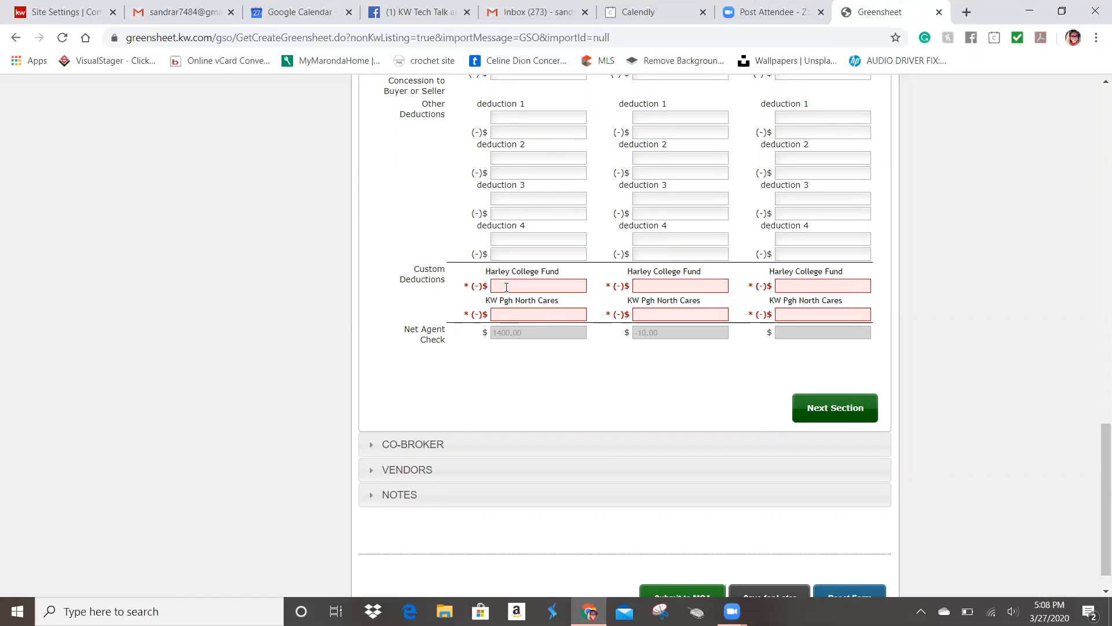
left_click(509, 285)
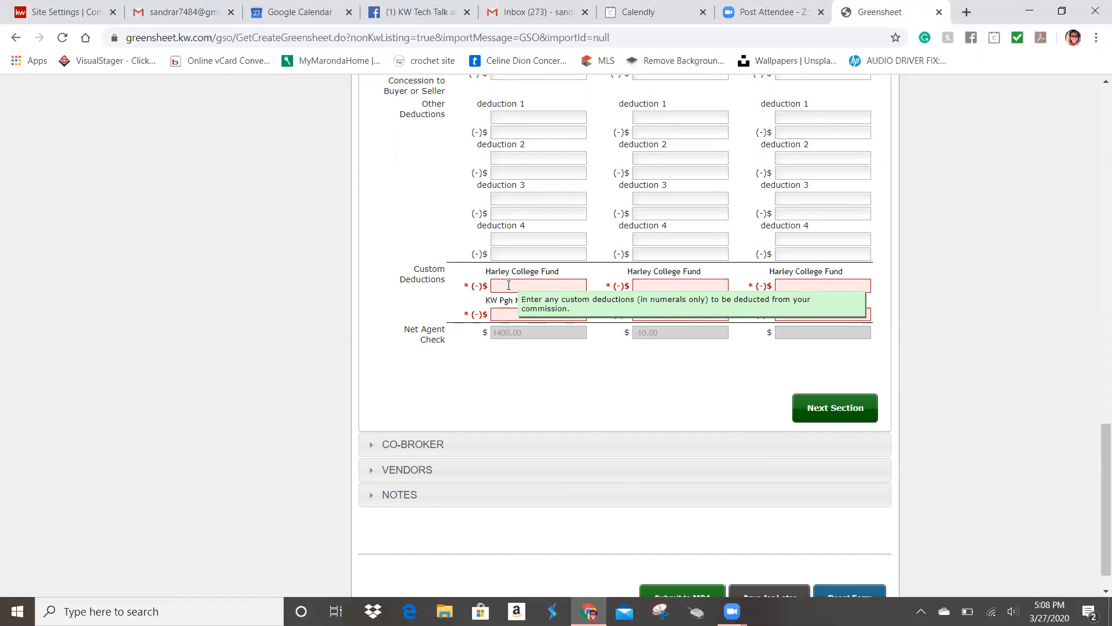
type("20")
key("Tab")
type("20")
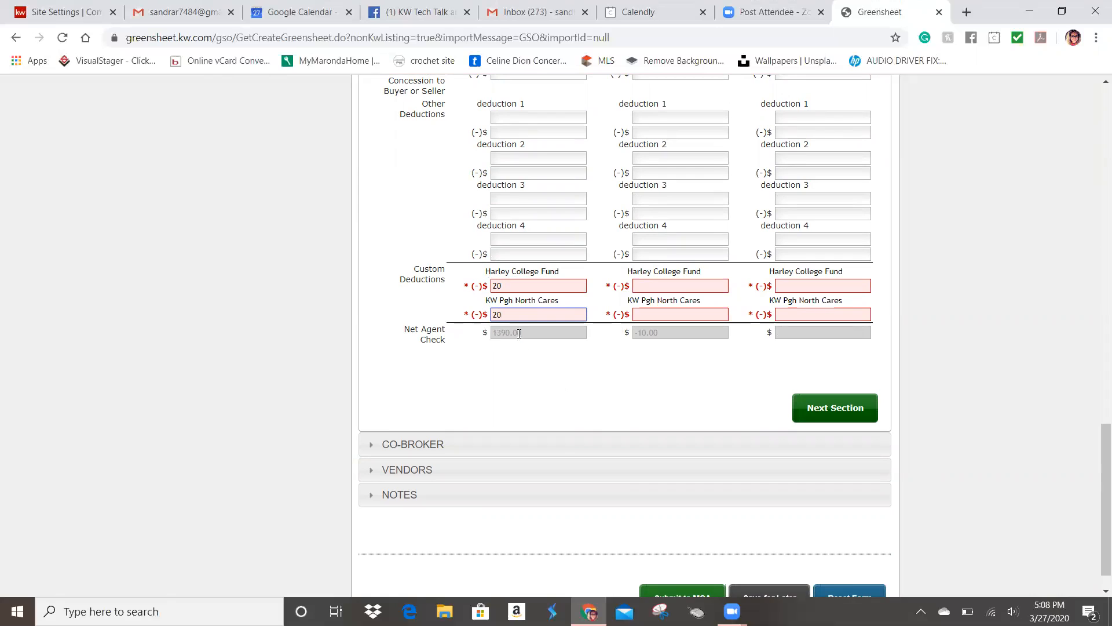
Step: Replace both custom deductions with 0 for a 1410.00 net agent check, then continue to Co-Broker
key("BackSpace")
key("BackSpace")
left_click(504, 286)
key("BackSpace")
key("BackSpace")
type("0")
left_click(505, 316)
type("0")
left_click(496, 354)
left_click(829, 414)
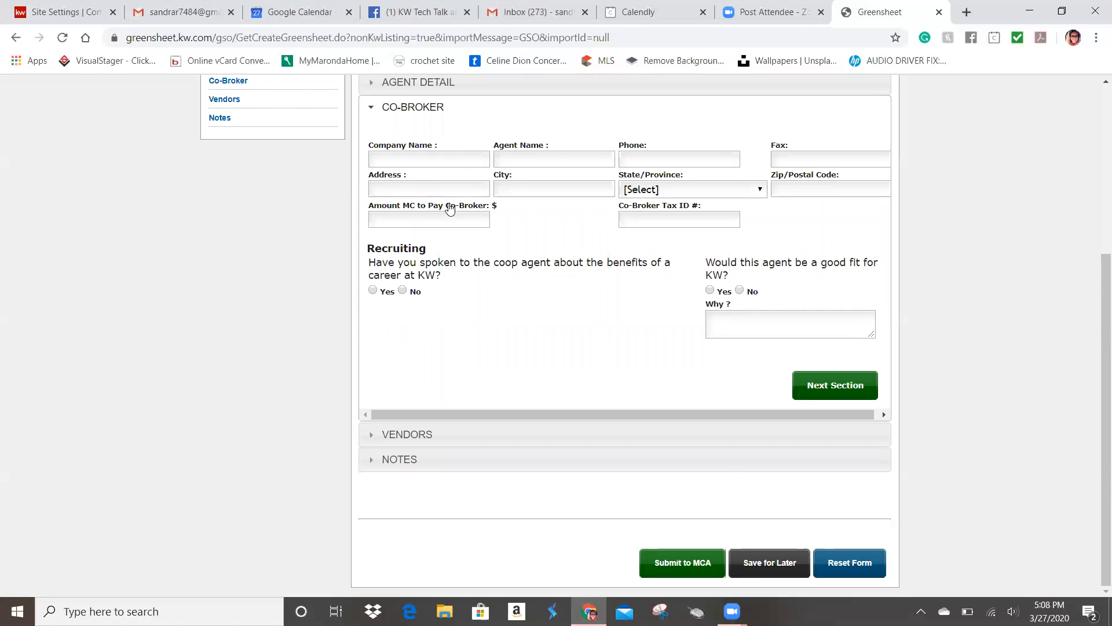
Step: Enter Howard Hanna as the co-broker company name and continue to the Vendors section
left_click(409, 159)
type("Howard hanna")
key("BackSpace")
key("BackSpace")
key("BackSpace")
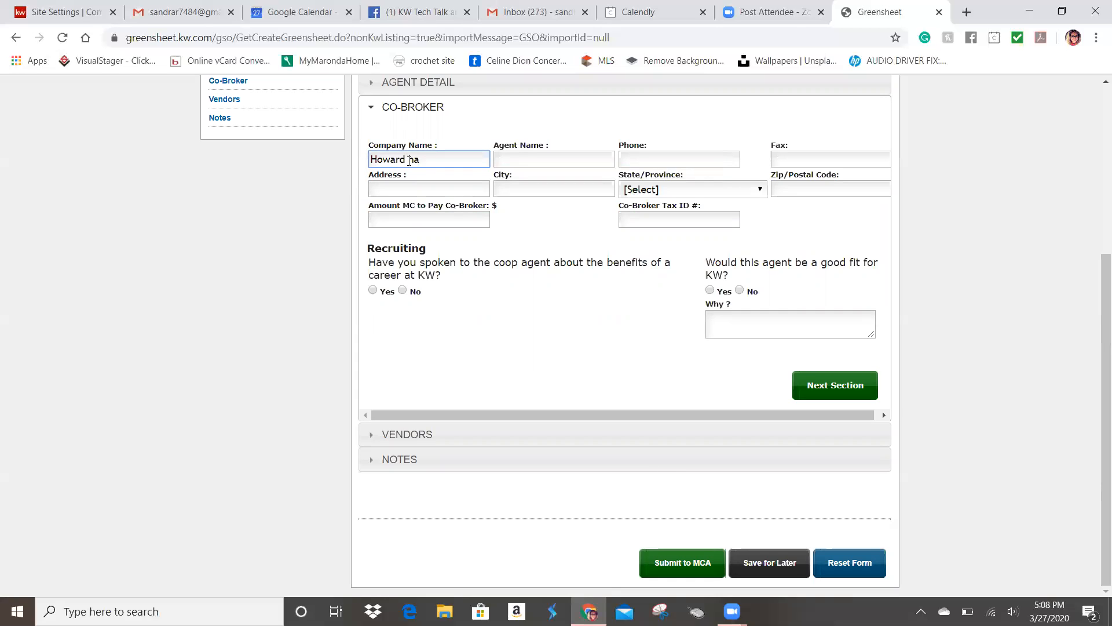
type("Hanna")
left_click(519, 159)
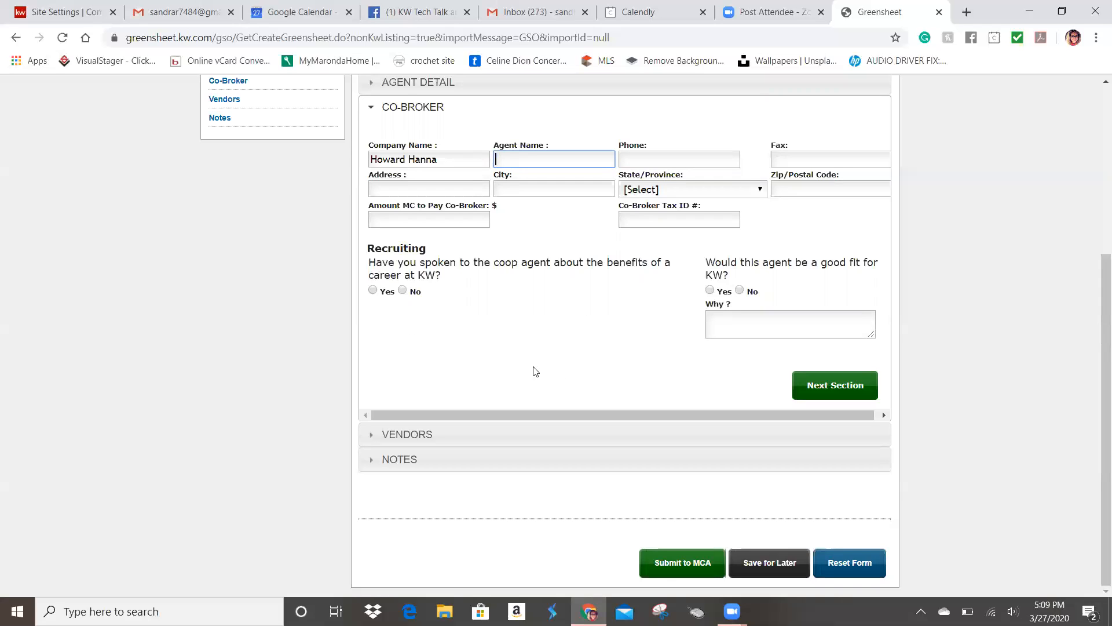
left_click(835, 384)
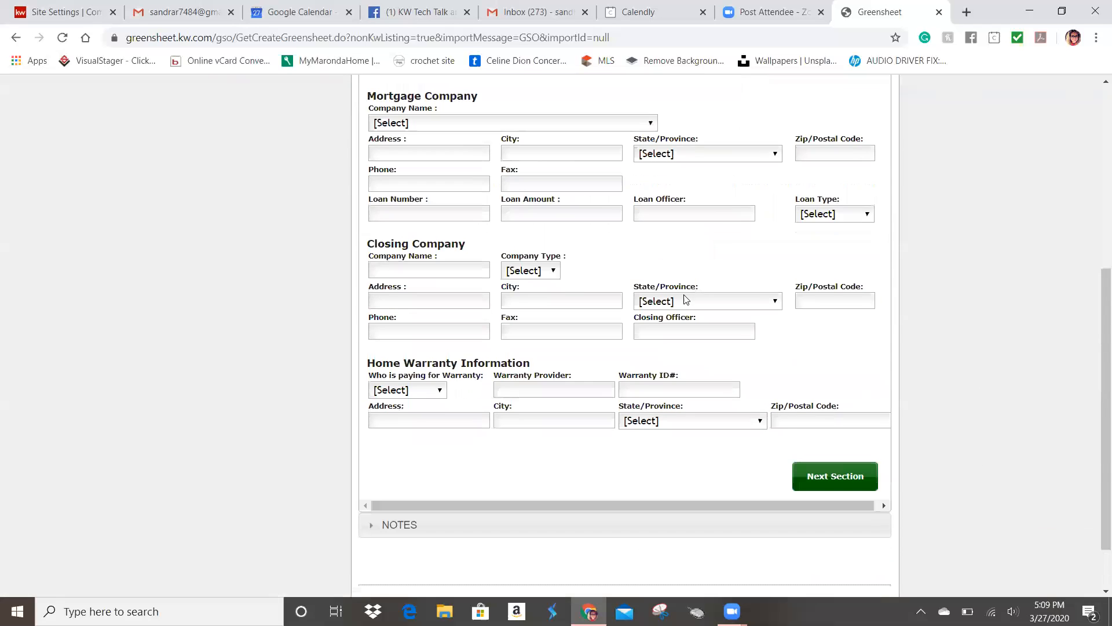
left_click(439, 124)
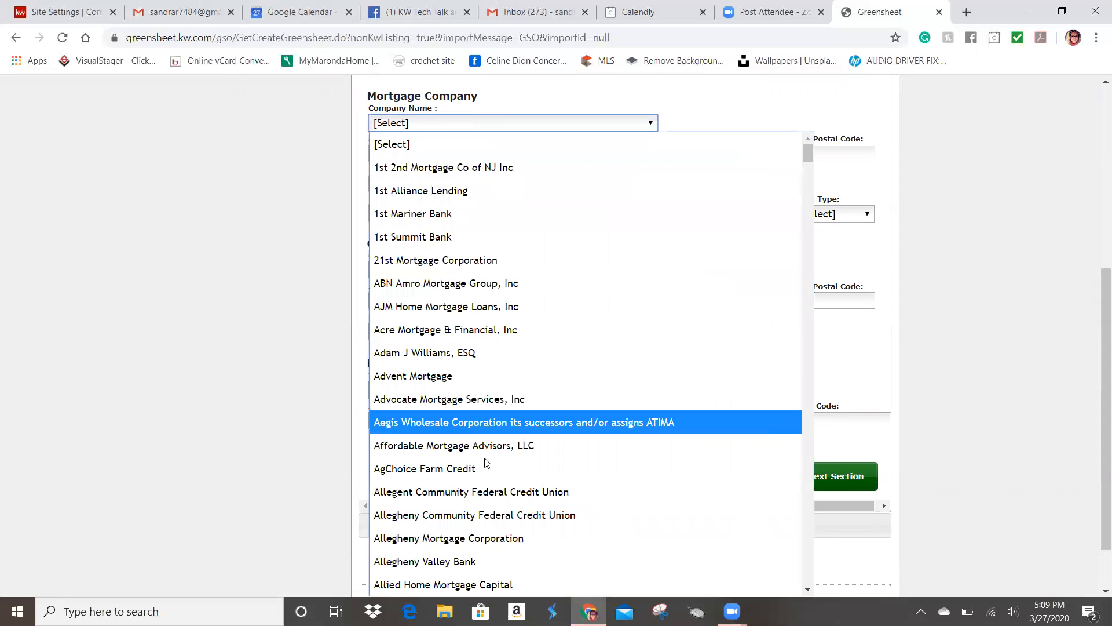
scroll(553, 399, "down", 20)
scroll(555, 398, "down", 20)
scroll(556, 398, "up", 18)
left_click(703, 109)
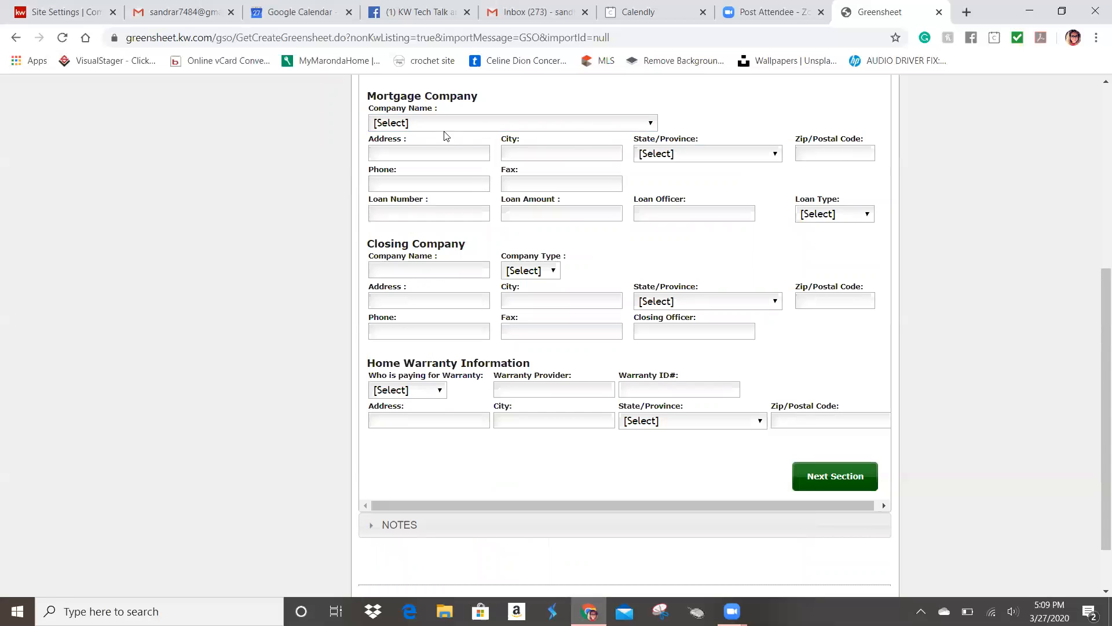
left_click(477, 125)
left_click(464, 355)
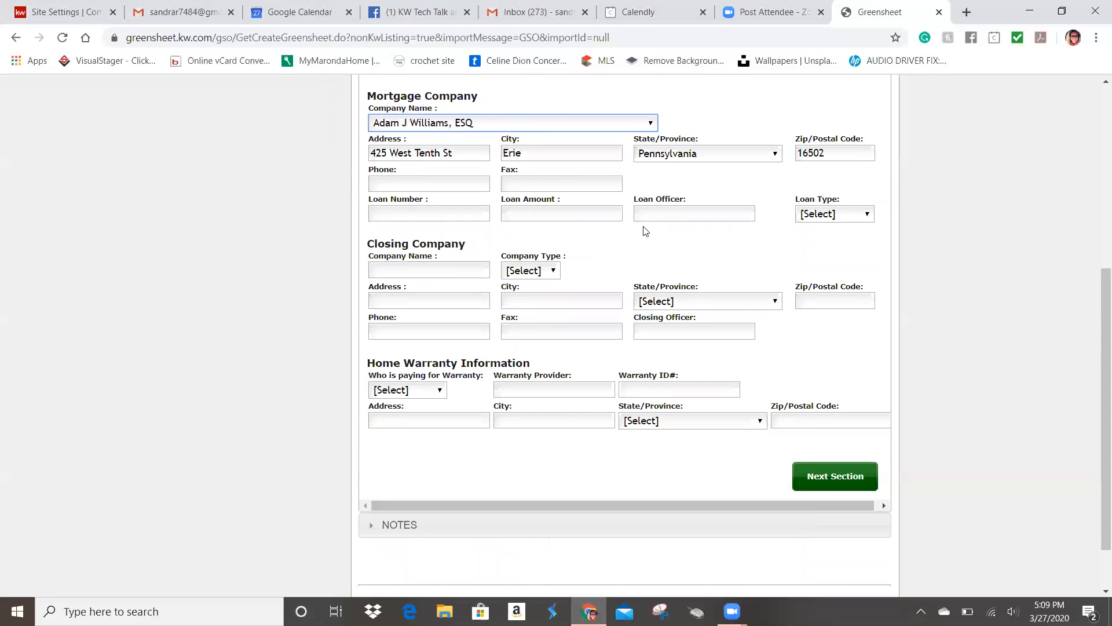
left_click(444, 181)
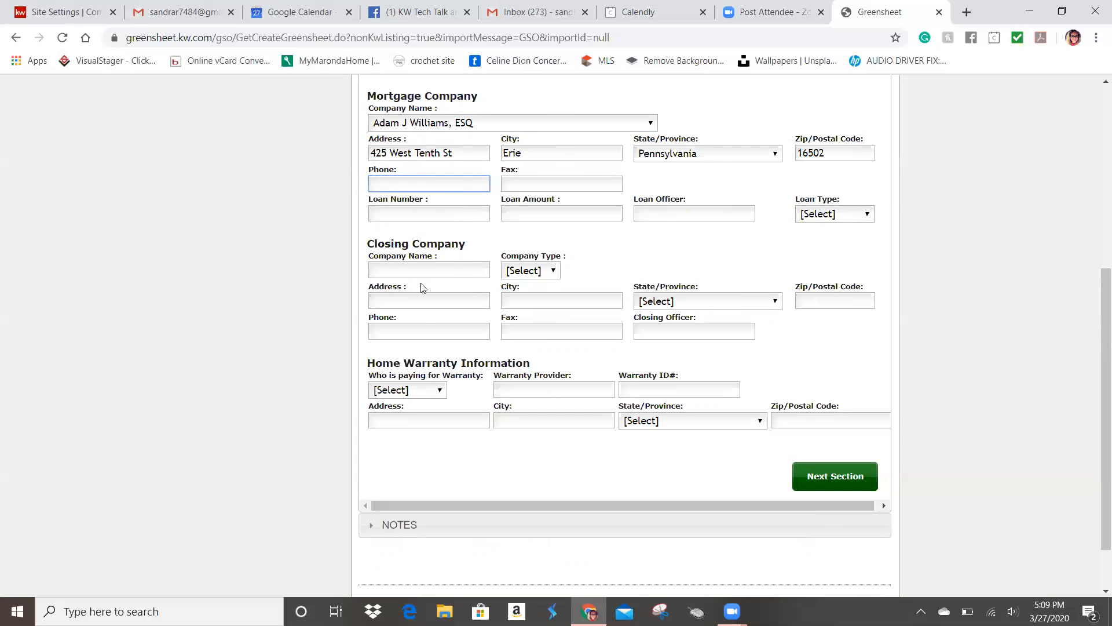
left_click(442, 275)
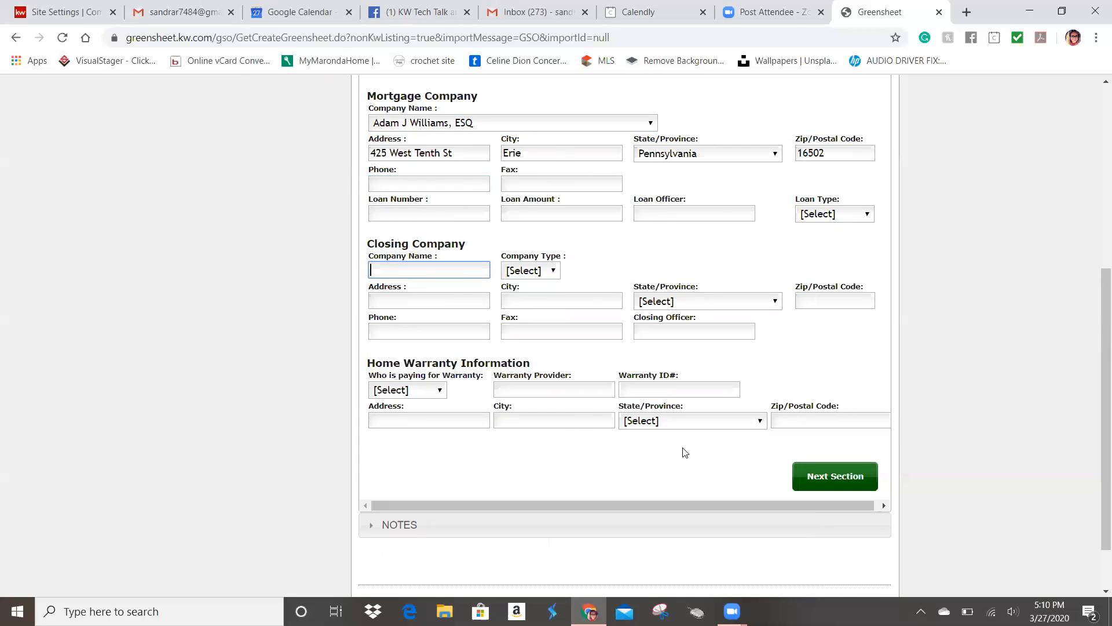
left_click(821, 476)
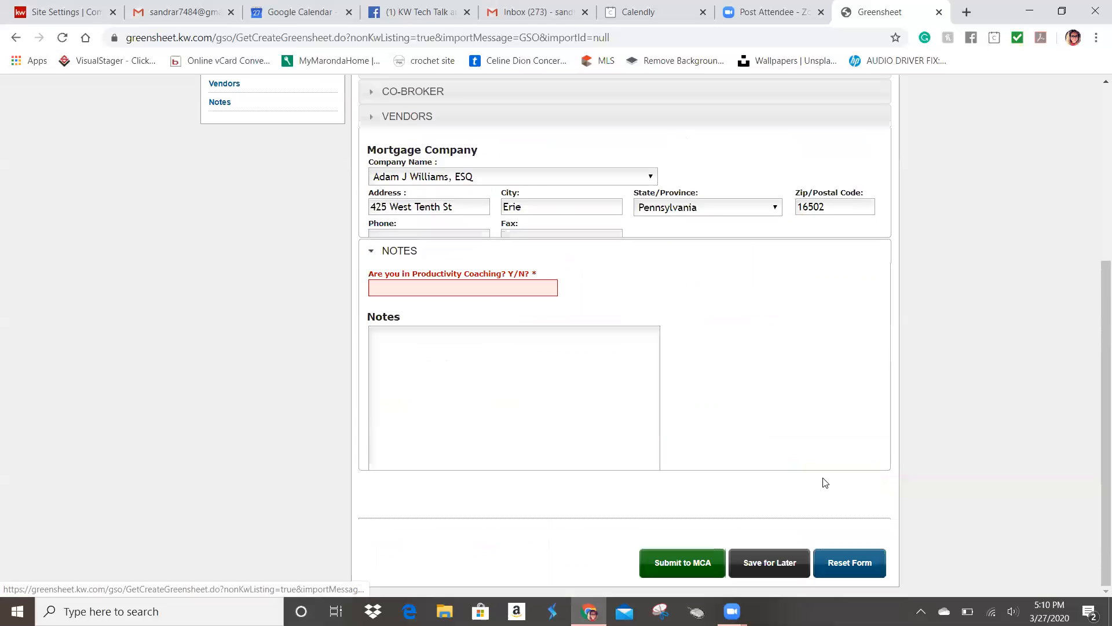
Step: Answer y to Productivity Coaching and choose Submit to MCA, bringing up the paperwork prompt
left_click(409, 223)
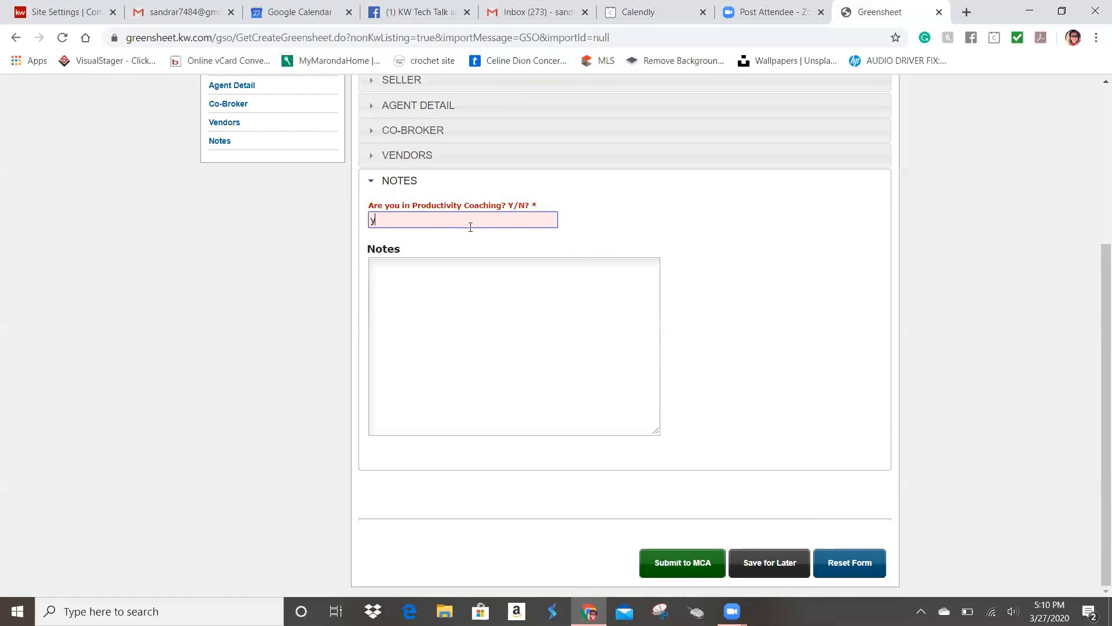
left_click(660, 216)
left_click(576, 297)
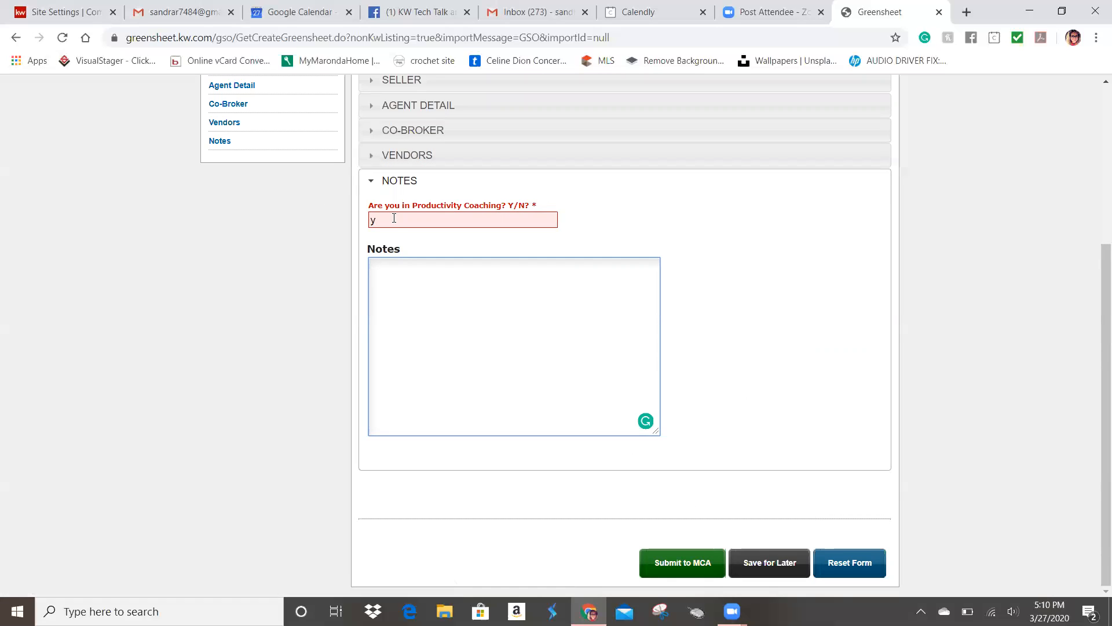
left_click(693, 567)
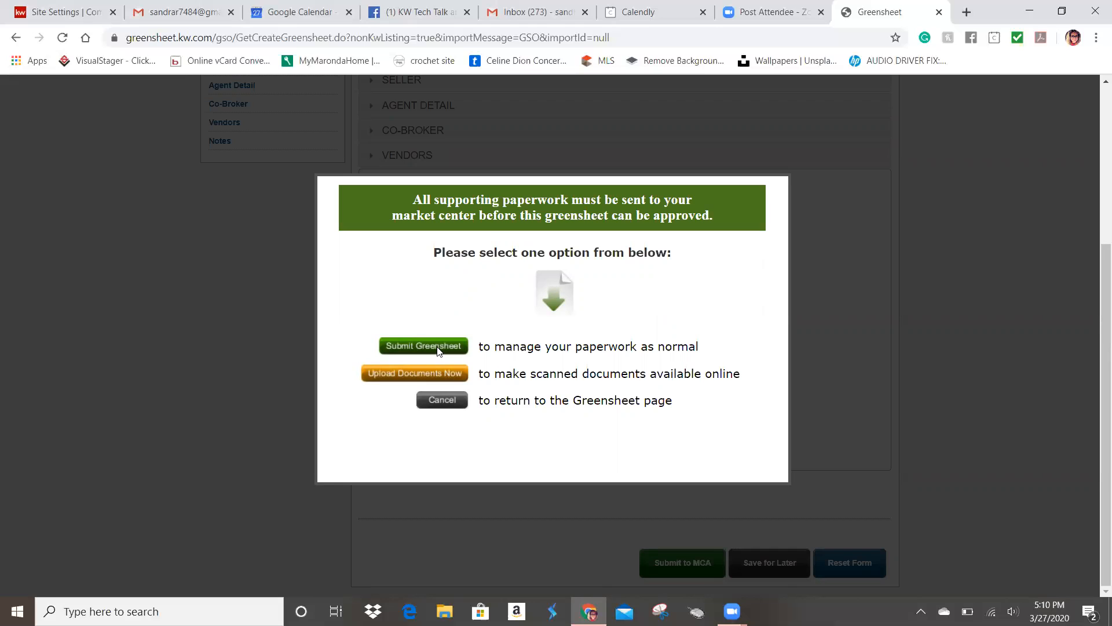
Step: Cancel the submit prompt, save the 123 Main greensheet for later as Initiated, and return to the Dashboard
left_click(450, 404)
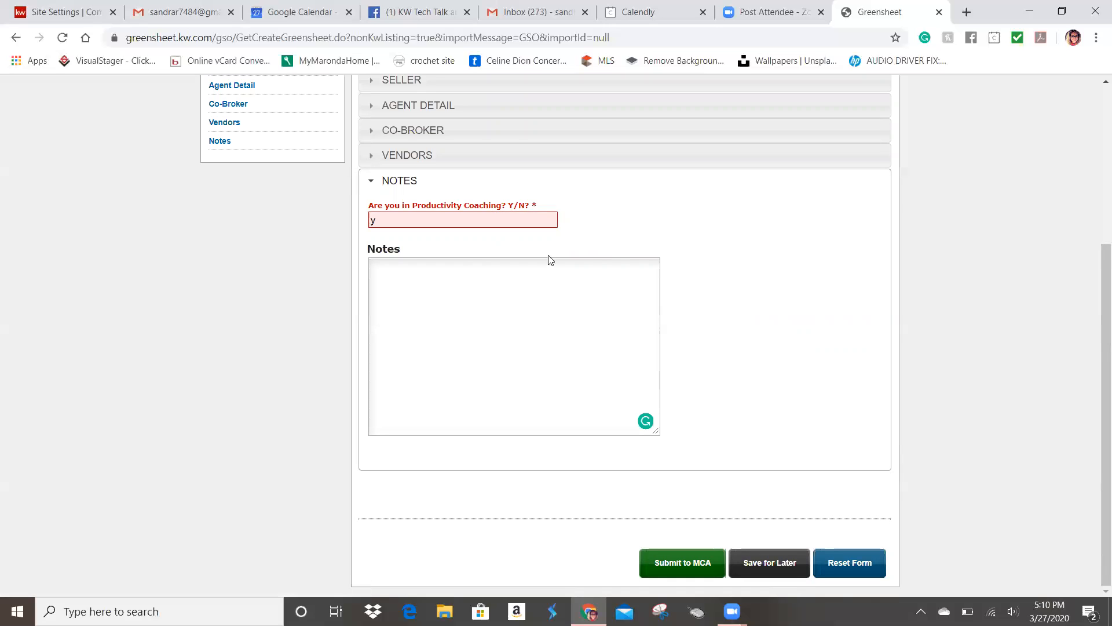
left_click(774, 565)
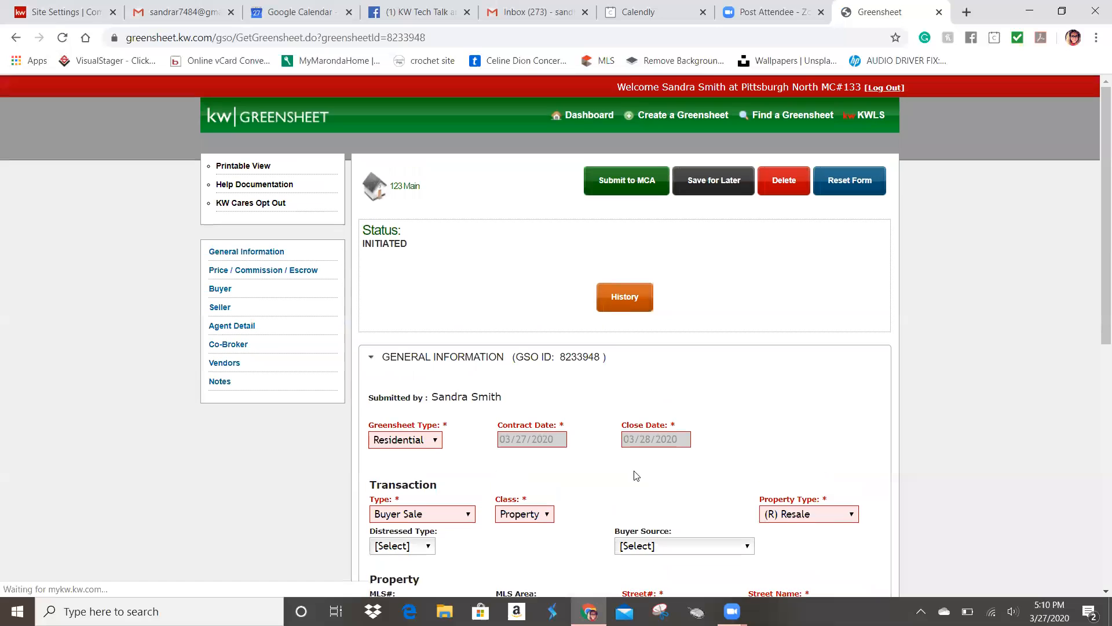
left_click(585, 118)
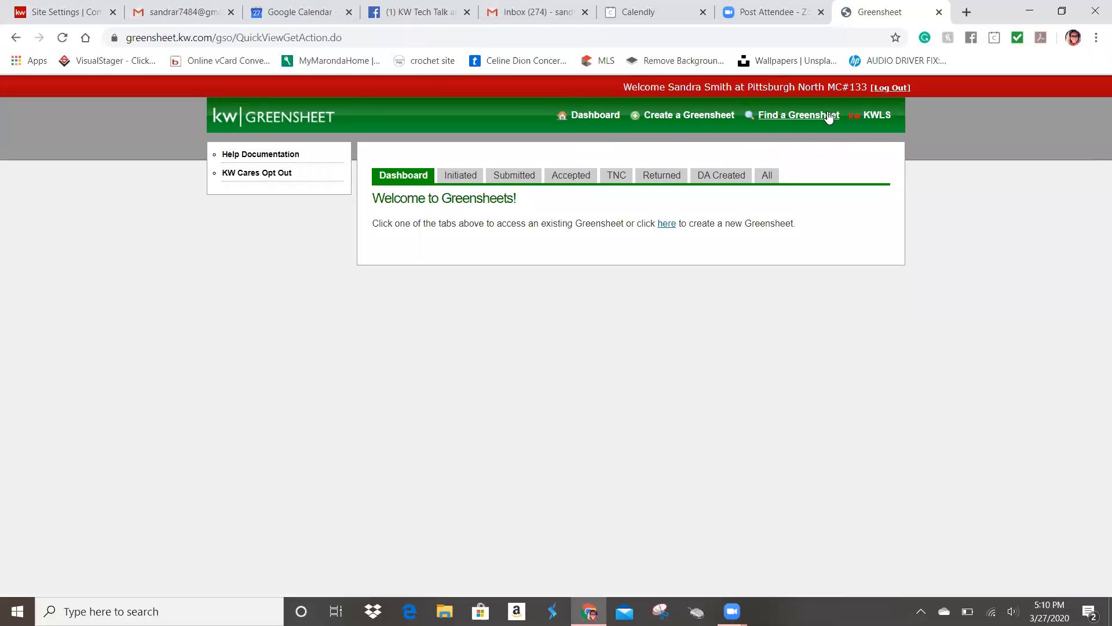
Step: Open the 123 Main greensheet by its GS number from the Initiated tab and review its details
left_click(466, 175)
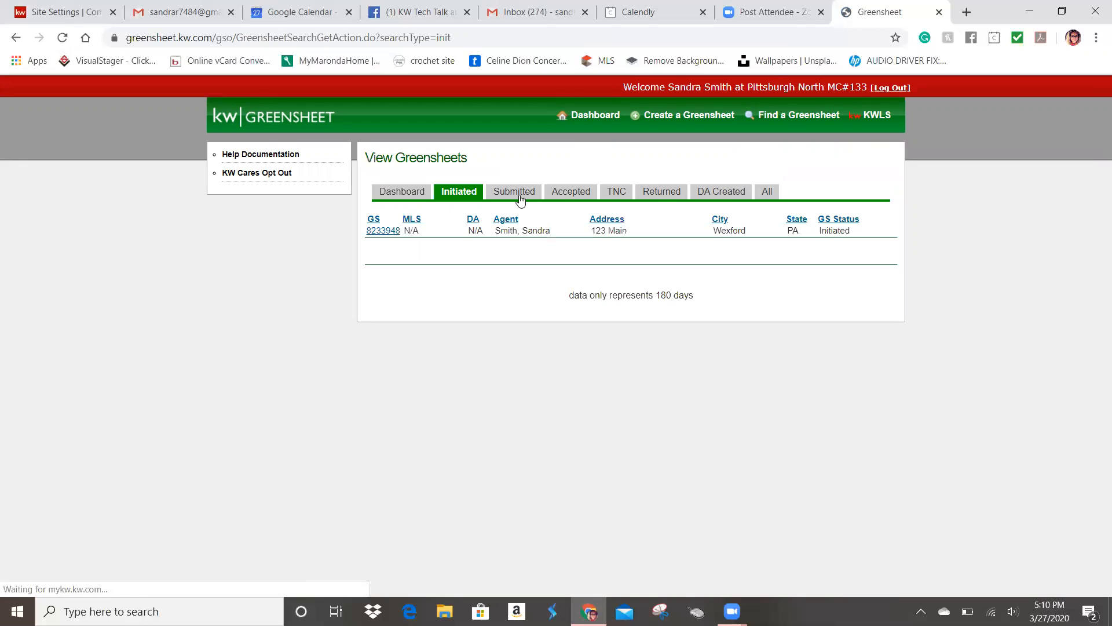
left_click(384, 231)
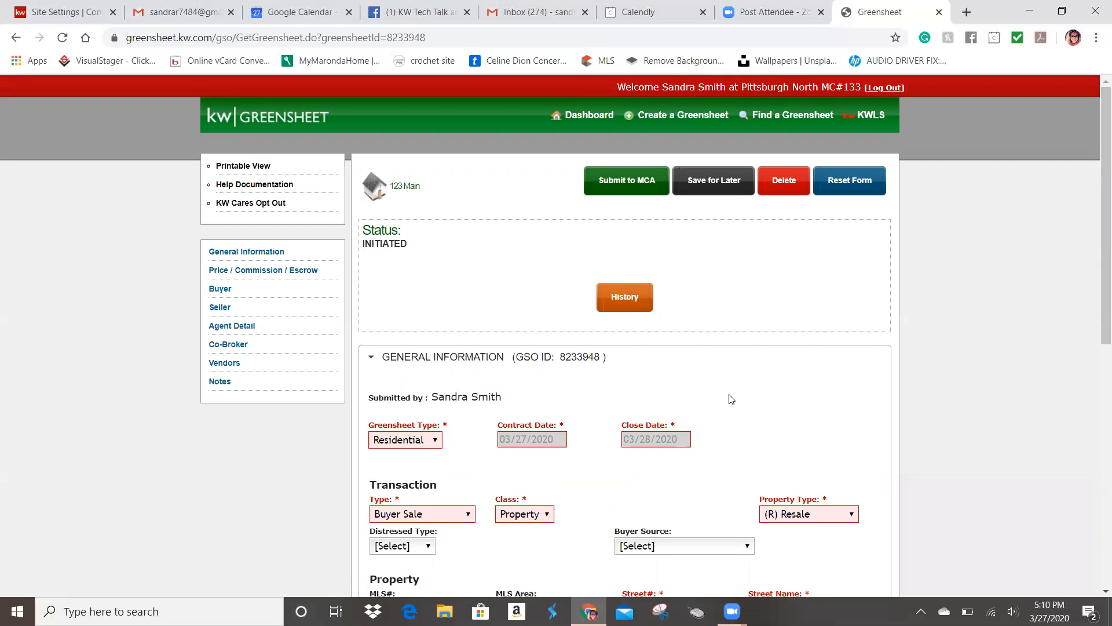
scroll(728, 398, "down", 8)
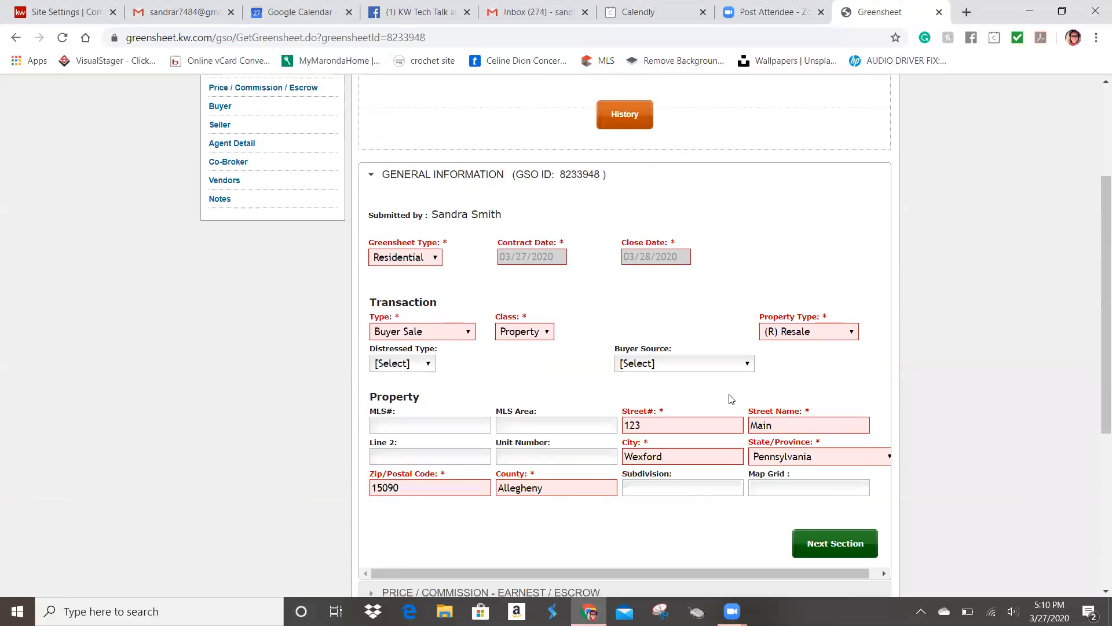
scroll(729, 398, "up", 8)
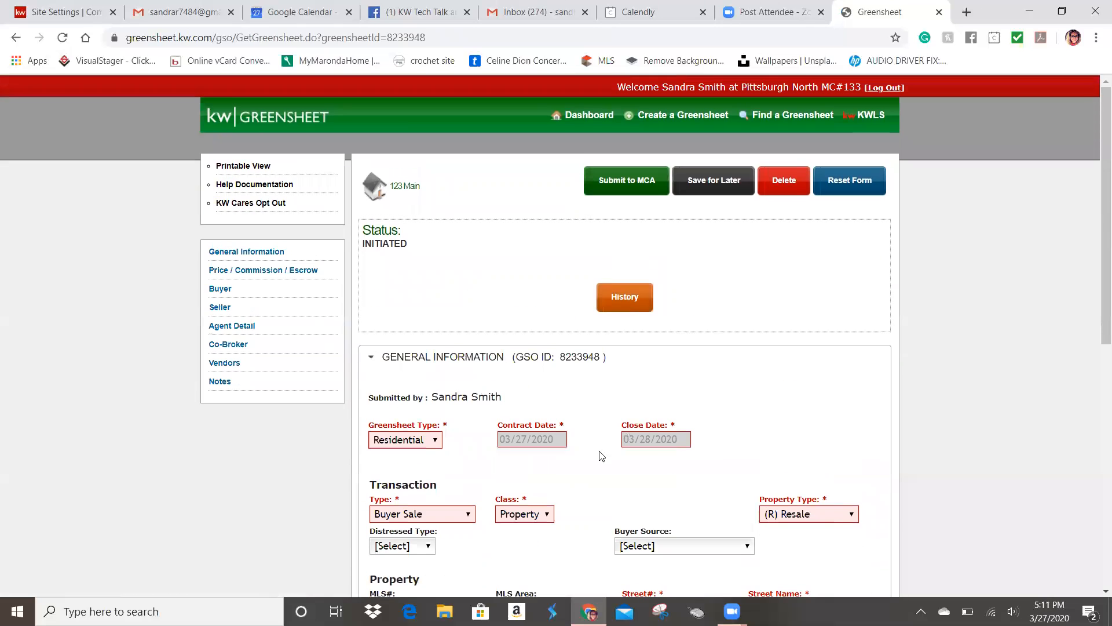